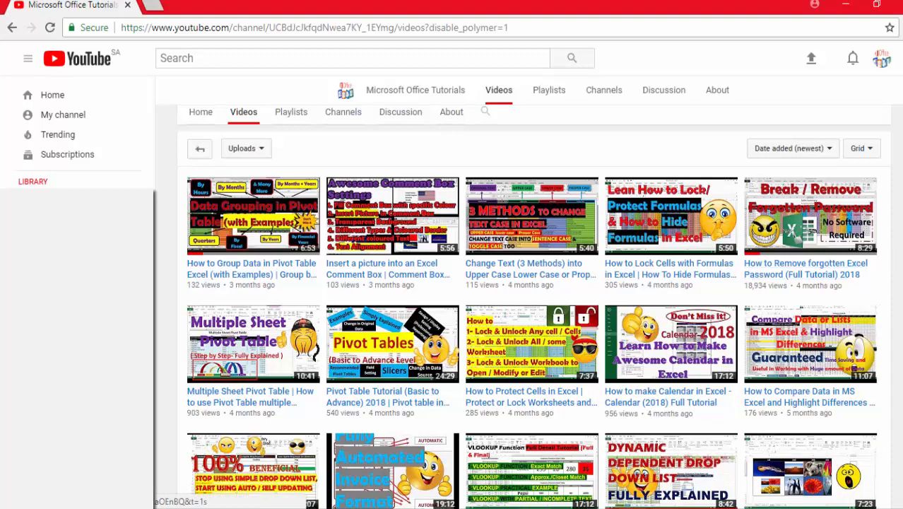
{"action": "scroll", "coordinate": [266, 311], "scroll_direction": "down", "scroll_amount": 2}
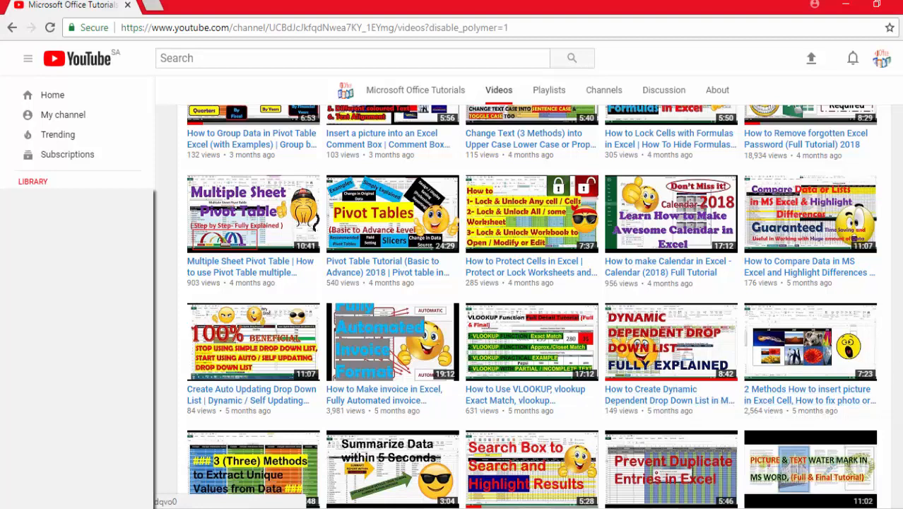
{"action": "scroll", "coordinate": [532, 306], "scroll_direction": "down", "scroll_amount": 3}
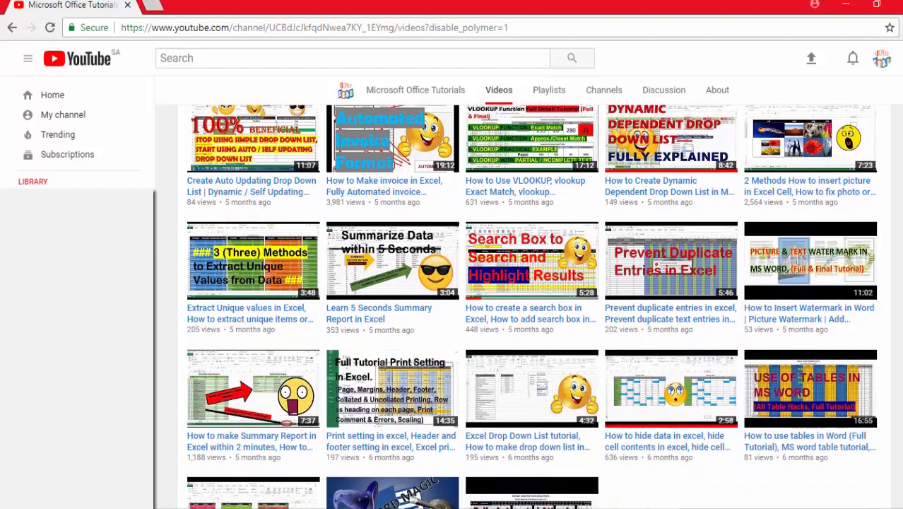
{"action": "scroll", "coordinate": [531, 307], "scroll_direction": "down", "scroll_amount": 1}
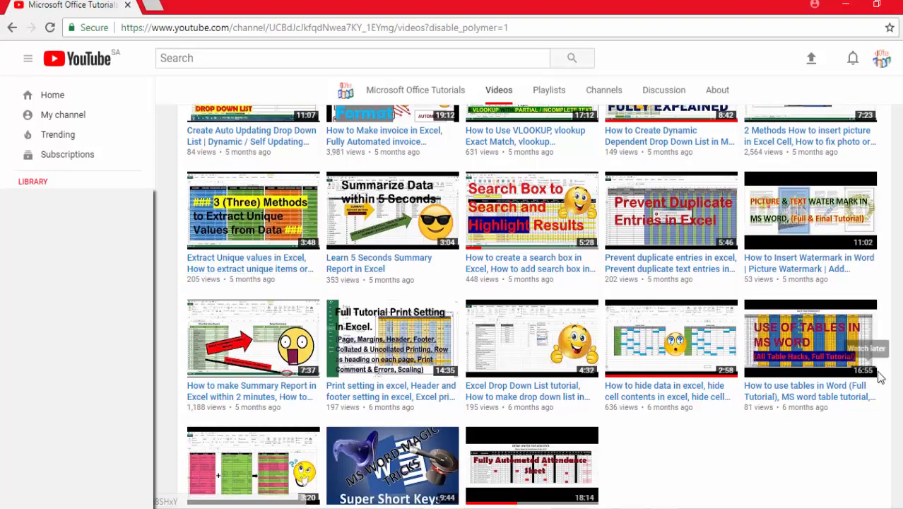
{"action": "scroll", "coordinate": [880, 373], "scroll_direction": "down", "scroll_amount": 2}
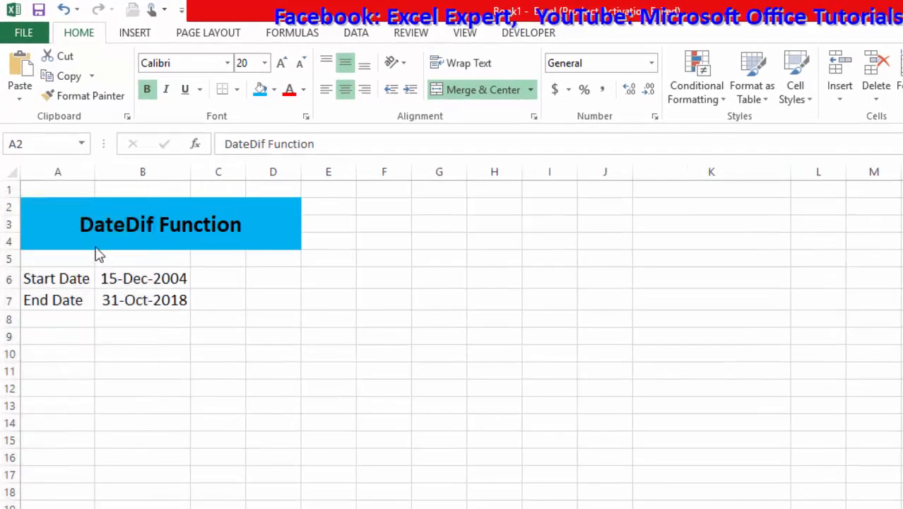
{"action": "left_click", "coordinate": [97, 188]}
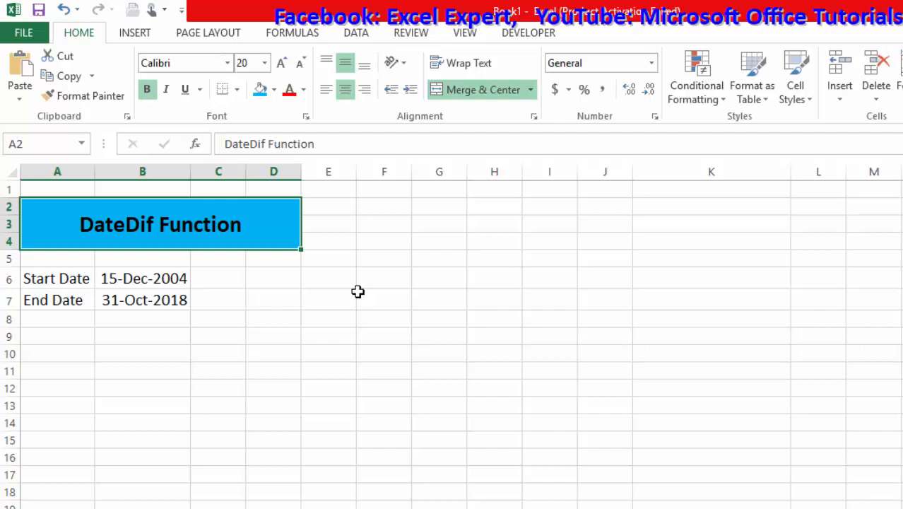
{"action": "left_click_drag", "start_coordinate": [119, 276], "coordinate": [136, 304]}
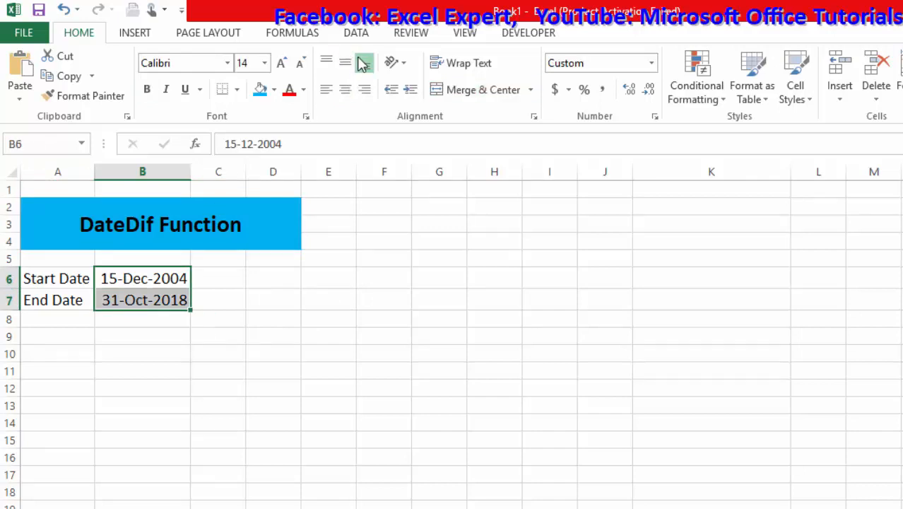
Calculate the full years between the start and end dates in cell D6 with =datedif(B6,B7,"y")
{"action": "left_click", "coordinate": [288, 276]}
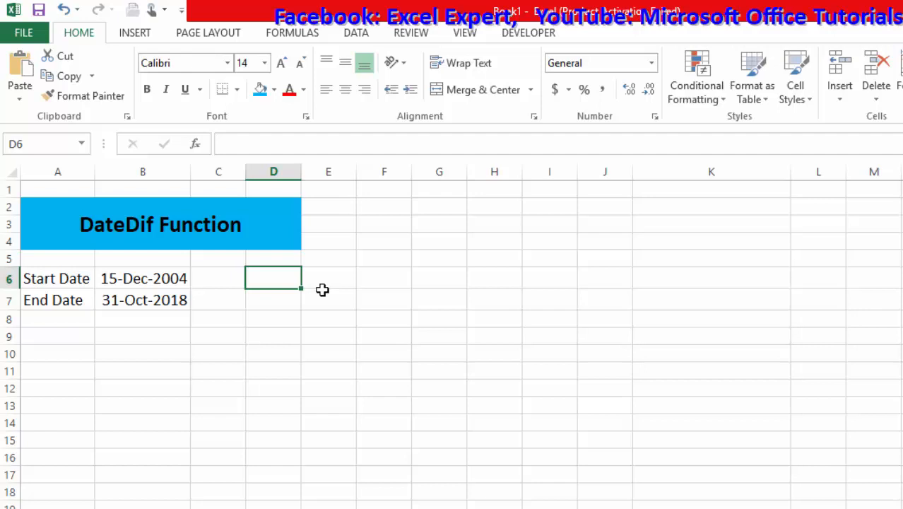
{"action": "type", "text": "=d"}
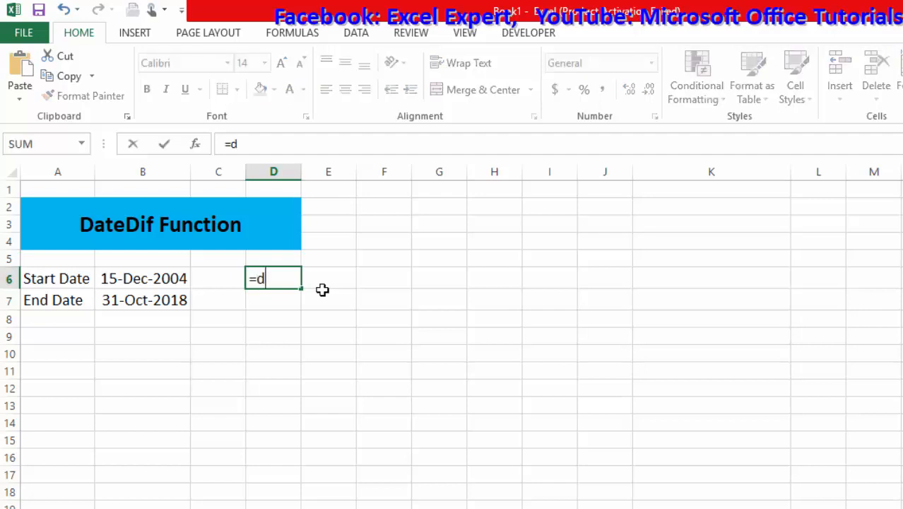
{"action": "type", "text": "ate"}
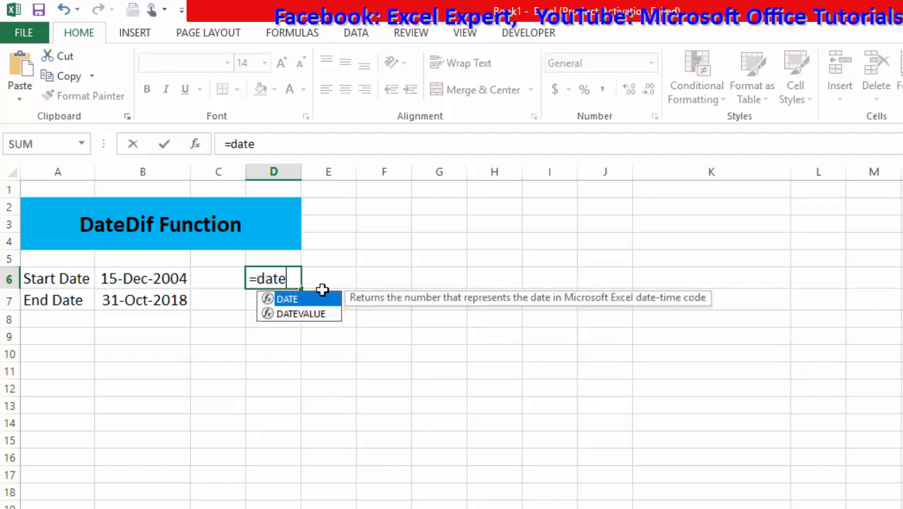
{"action": "type", "text": "dif"}
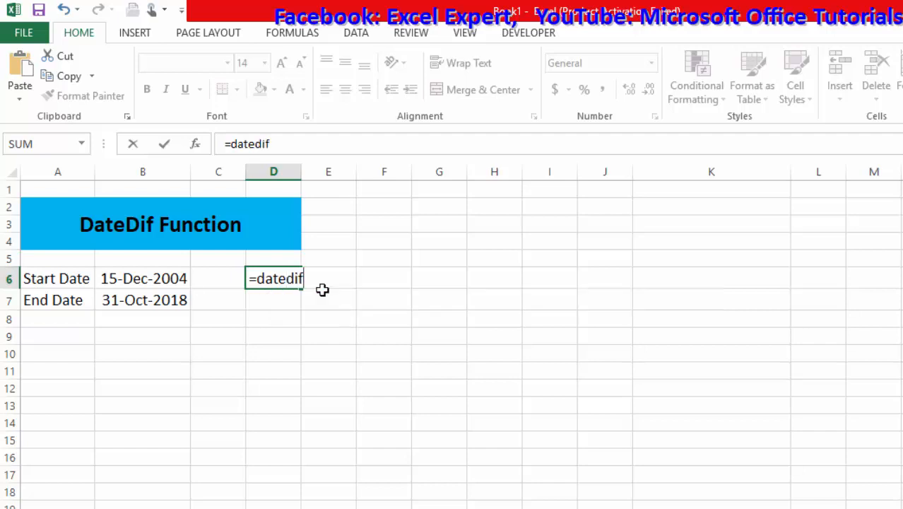
{"action": "type", "text": "("}
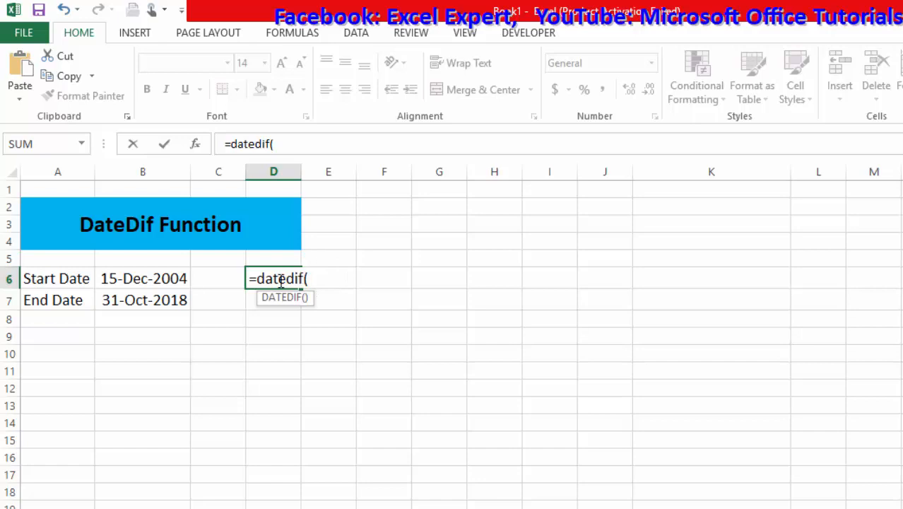
{"action": "left_click", "coordinate": [157, 280]}
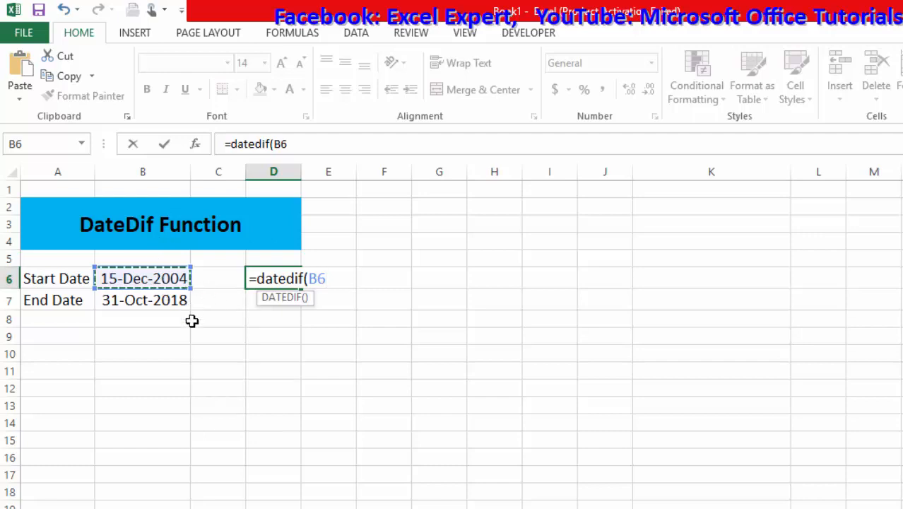
{"action": "type", "text": ","}
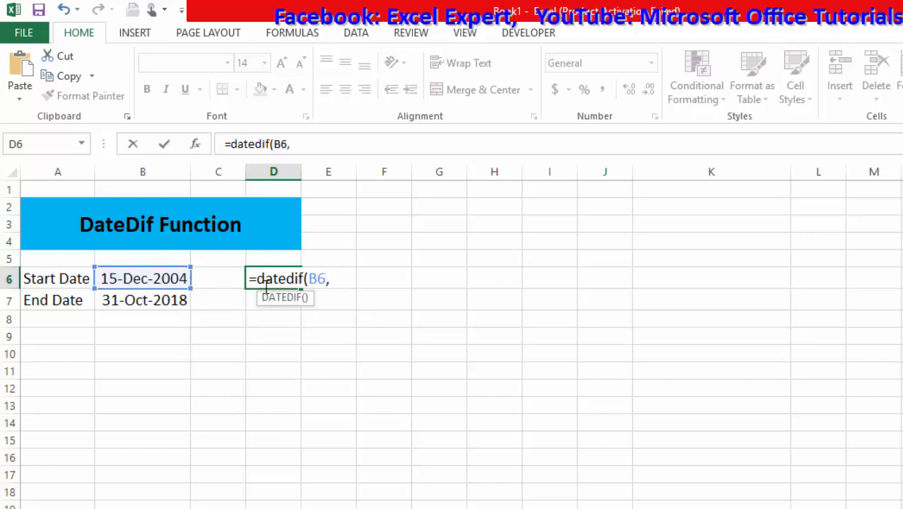
{"action": "left_click", "coordinate": [186, 301]}
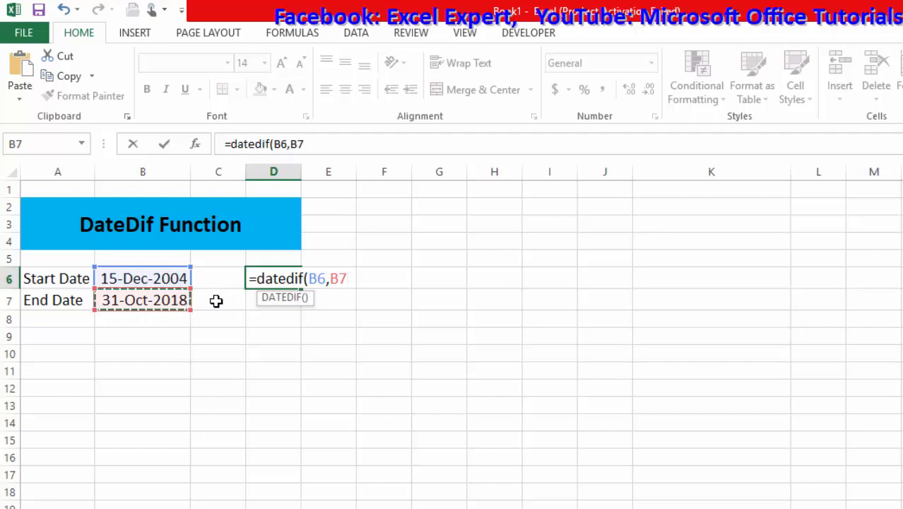
{"action": "type", "text": ","}
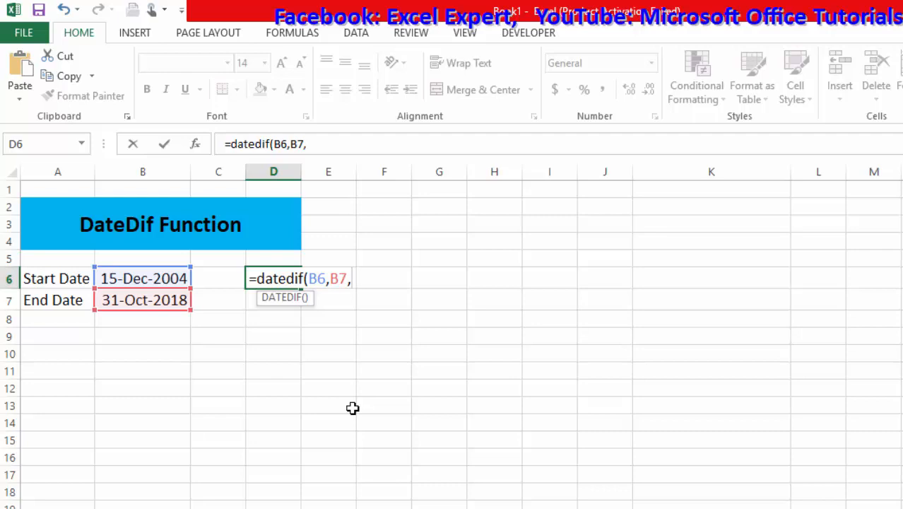
{"action": "type", "text": "\"y\")"}
{"action": "key", "text": "Return"}
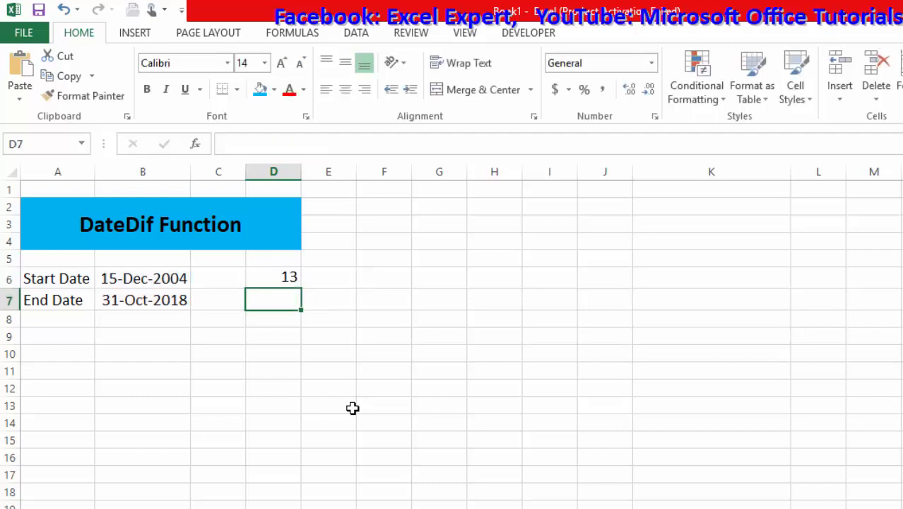
{"action": "left_click", "coordinate": [258, 280]}
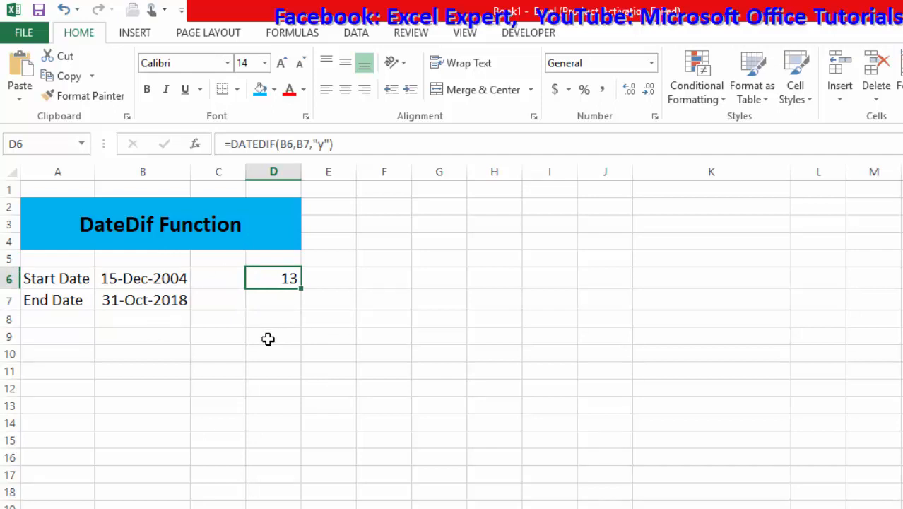
Calculate the full months between the start and end dates in cell D7 with =datedif(B6,B7,"m")
{"action": "left_click", "coordinate": [294, 299]}
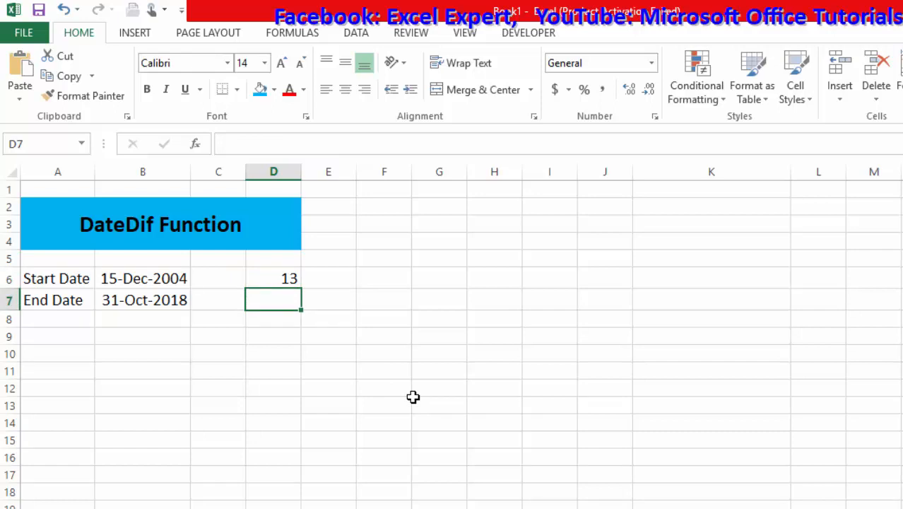
{"action": "type", "text": "="}
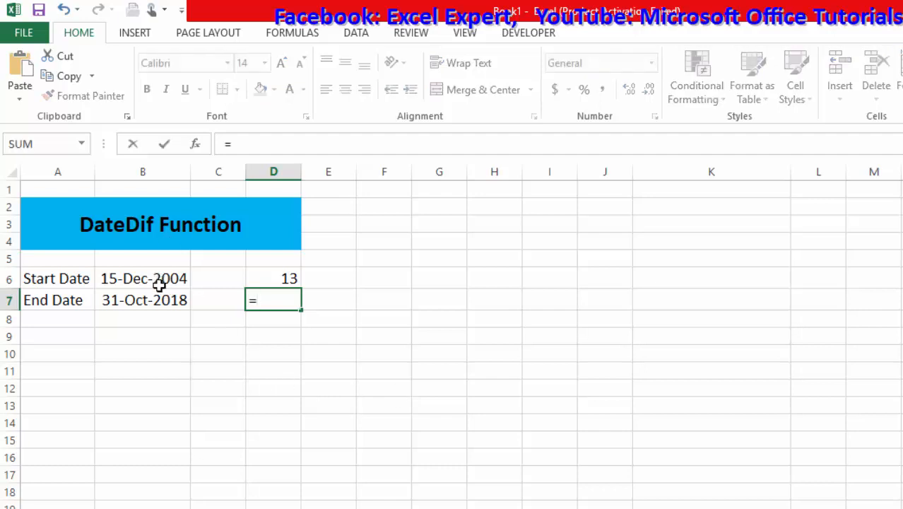
{"action": "type", "text": "datedif"}
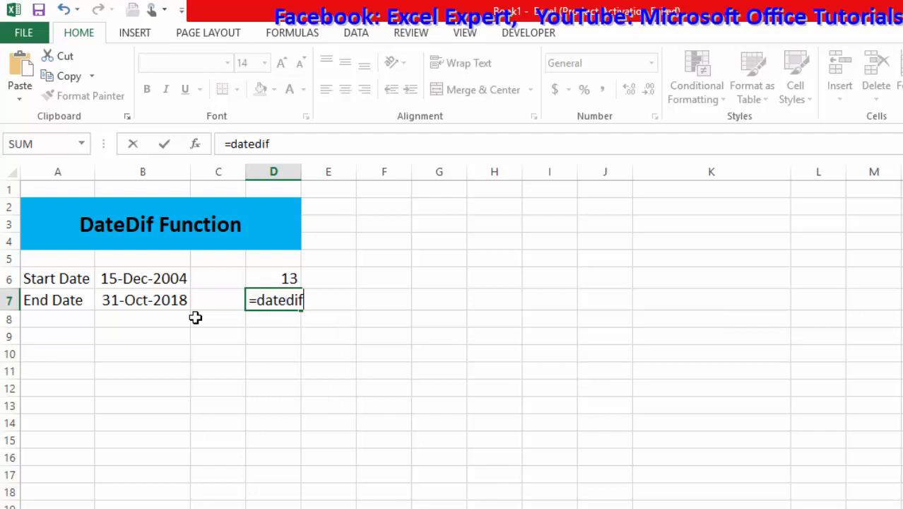
{"action": "type", "text": "("}
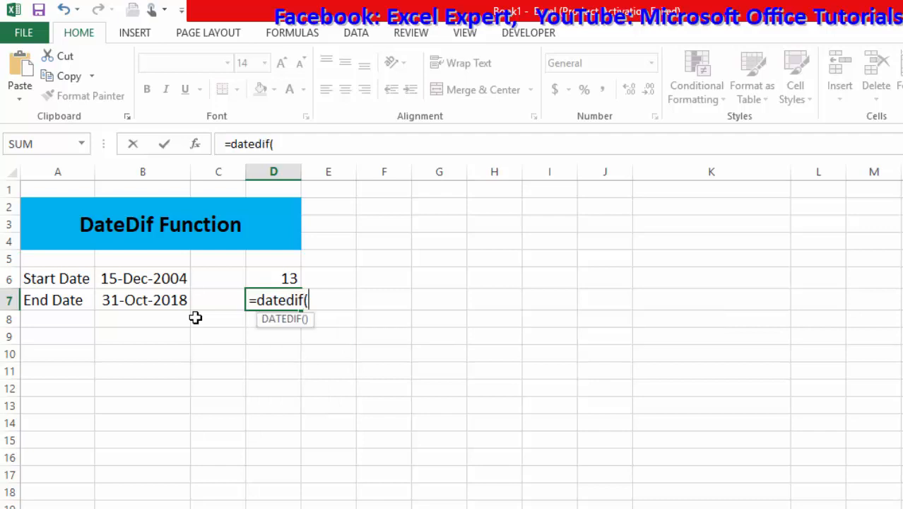
{"action": "left_click", "coordinate": [159, 277]}
{"action": "type", "text": ","}
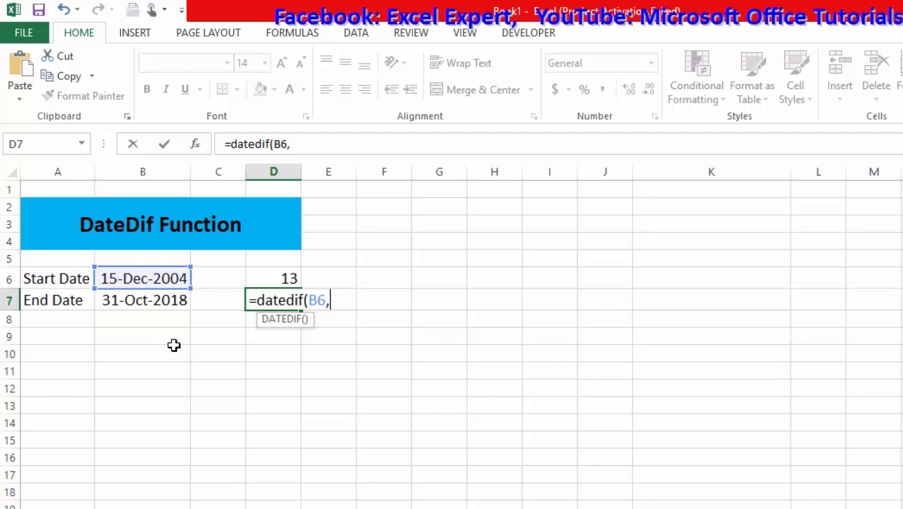
{"action": "left_click", "coordinate": [164, 300]}
{"action": "type", "text": ","}
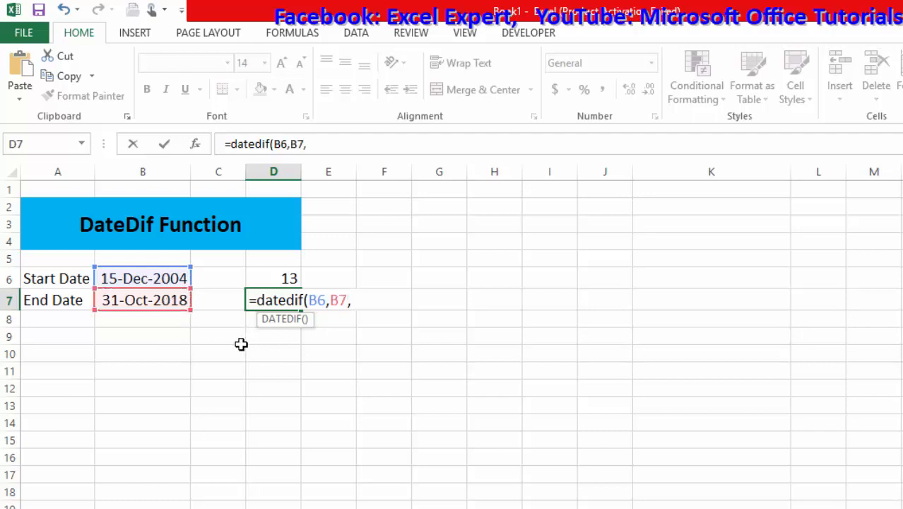
{"action": "type", "text": "\"m\")"}
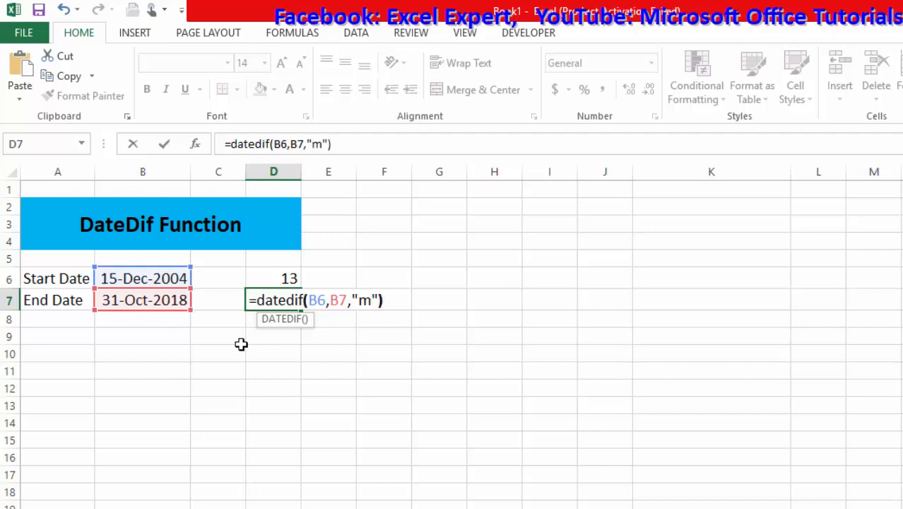
{"action": "key", "text": "Return"}
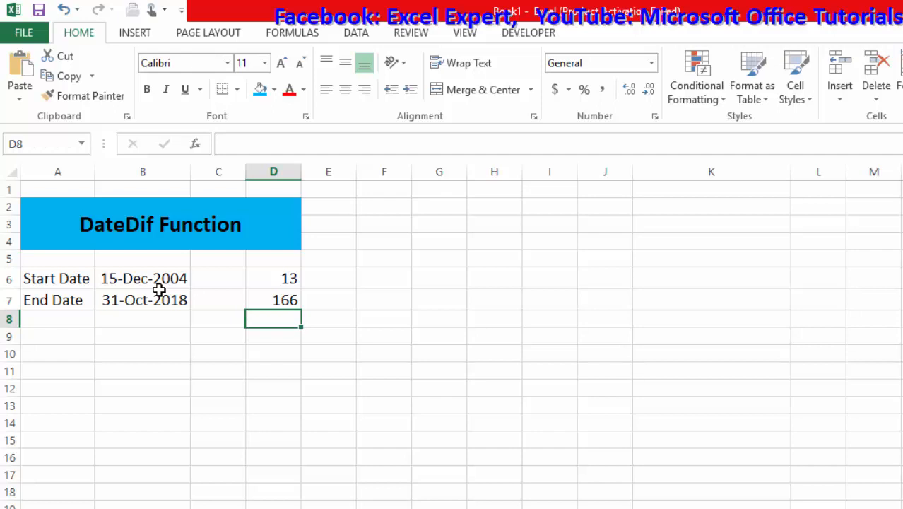
Calculate the days between the start and end dates in cell D8 with =datedif(B6,B7,"d")
{"action": "type", "text": "=datedi"}
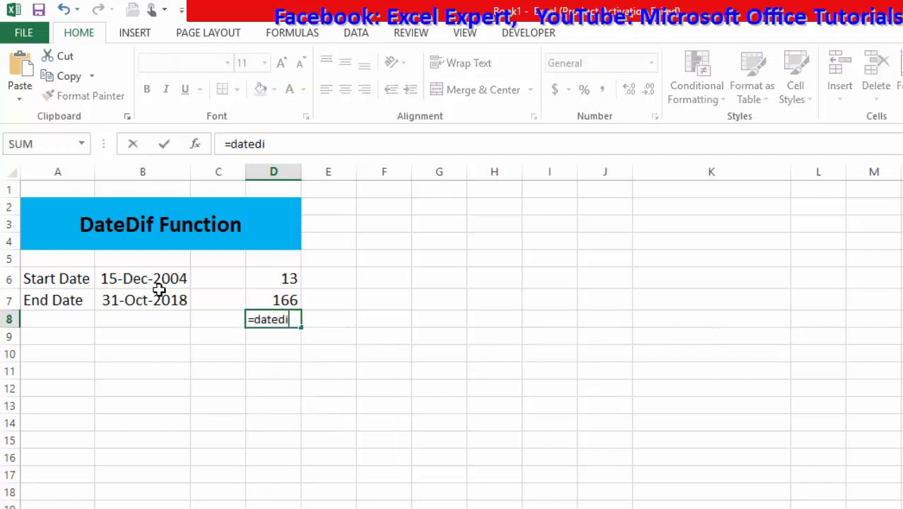
{"action": "type", "text": "f("}
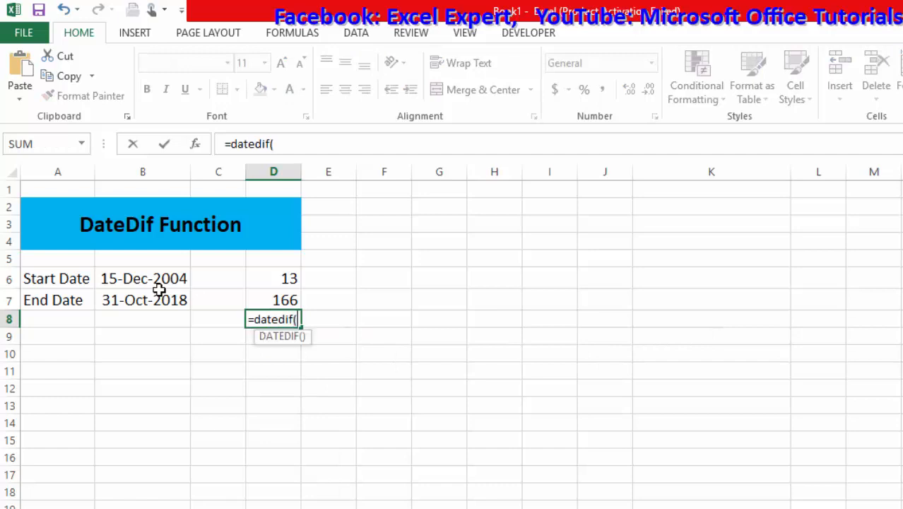
{"action": "left_click", "coordinate": [180, 280]}
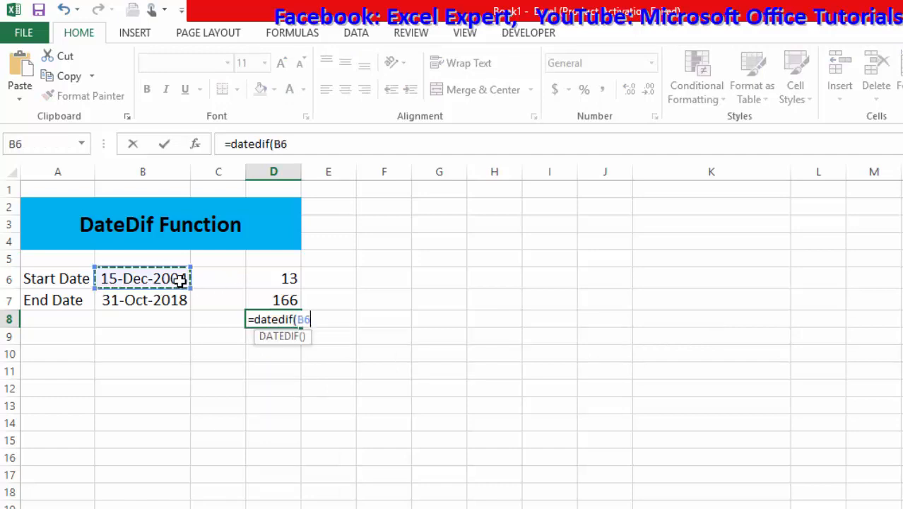
{"action": "type", "text": ","}
{"action": "left_click", "coordinate": [154, 305]}
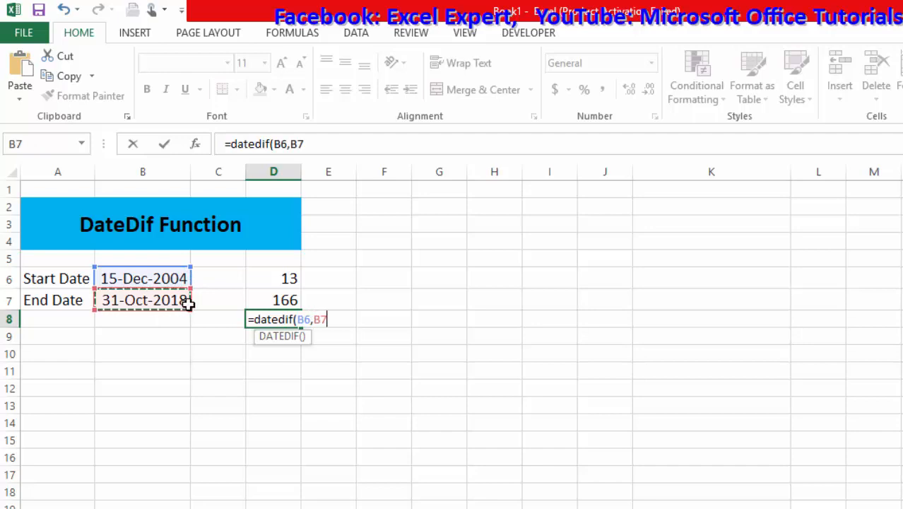
{"action": "type", "text": ","}
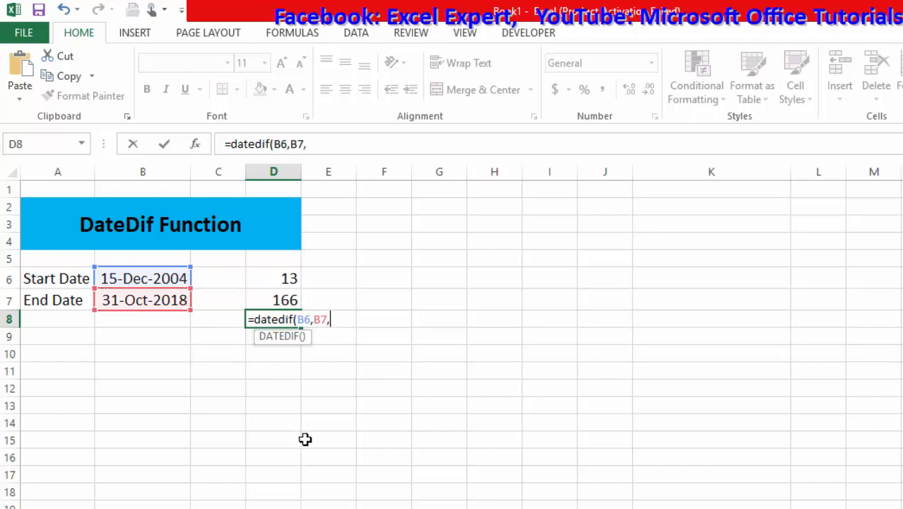
{"action": "type", "text": "\"d\""}
{"action": "type", "text": ")"}
{"action": "key", "text": "Return"}
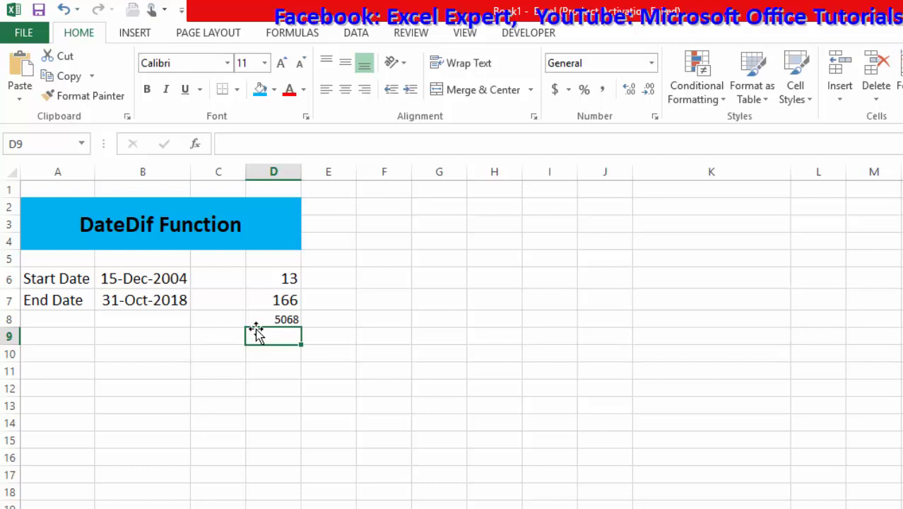
Enter a second pair of dates, 14-Oct-1985 in cell B11 and 31-Oct-2018 in cell B12
{"action": "left_click", "coordinate": [196, 383]}
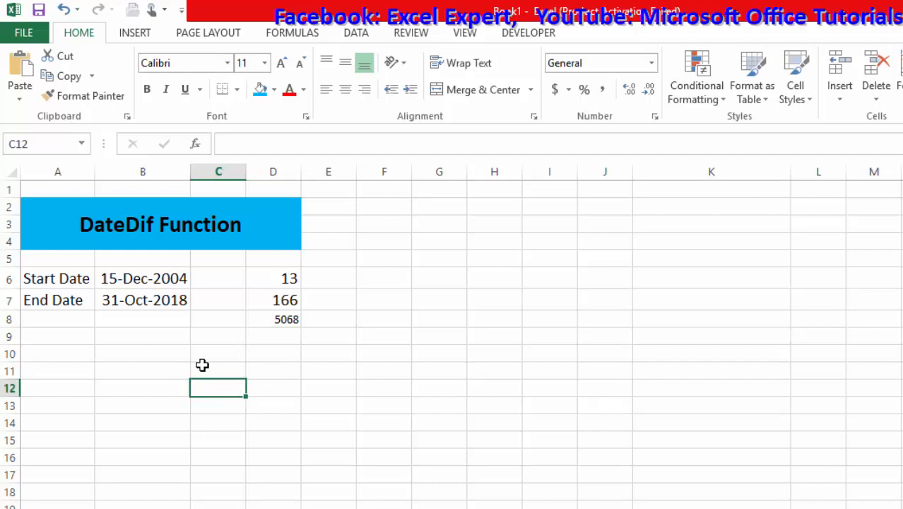
{"action": "left_click", "coordinate": [179, 365]}
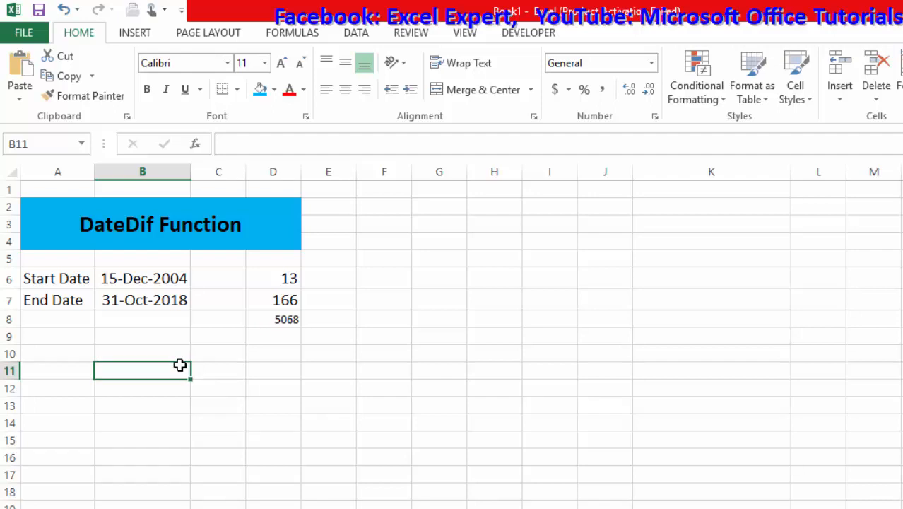
{"action": "type", "text": "1"}
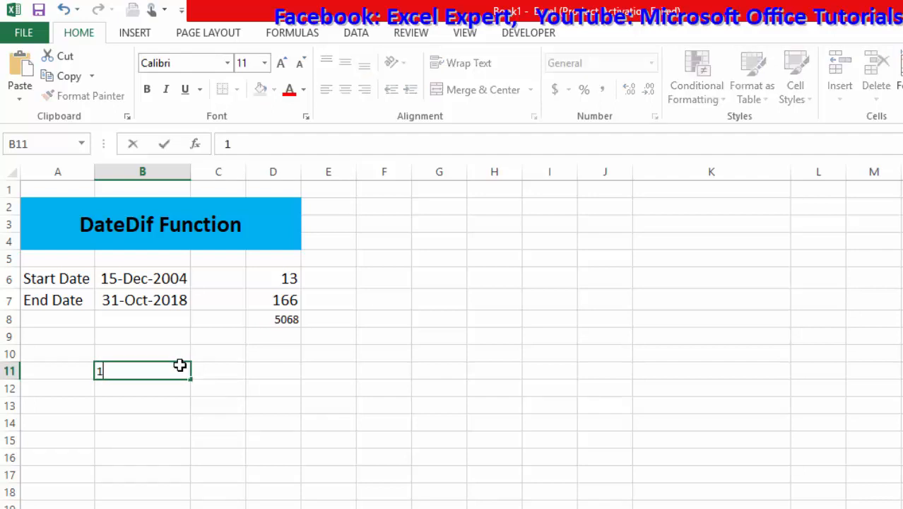
{"action": "type", "text": "4-Oct-"}
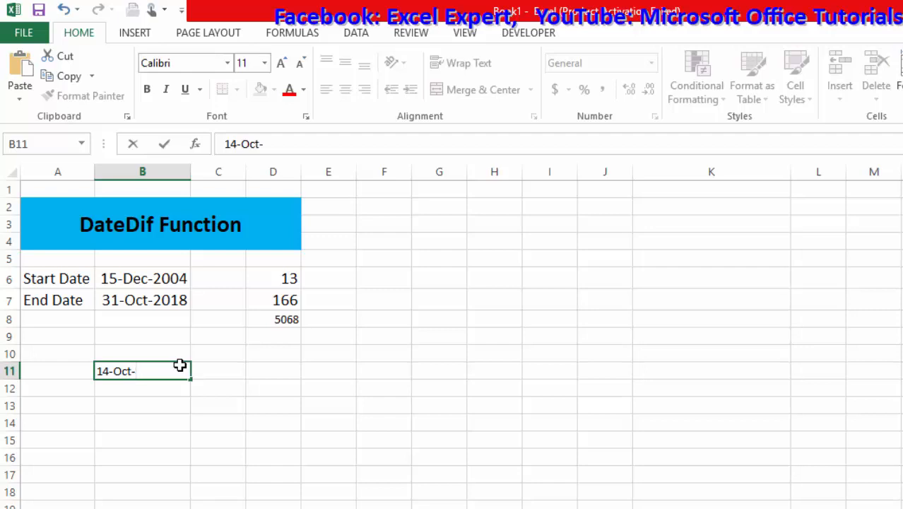
{"action": "type", "text": "1985"}
{"action": "key", "text": "Return"}
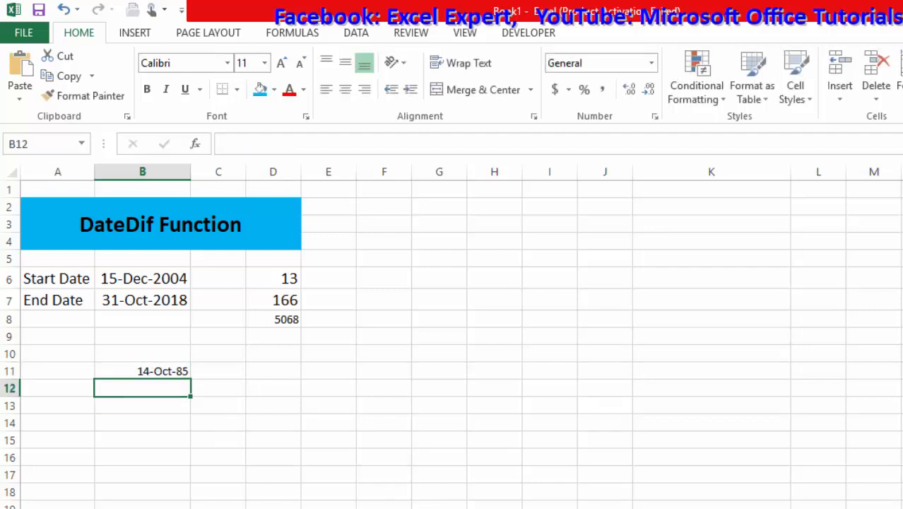
{"action": "type", "text": "31"}
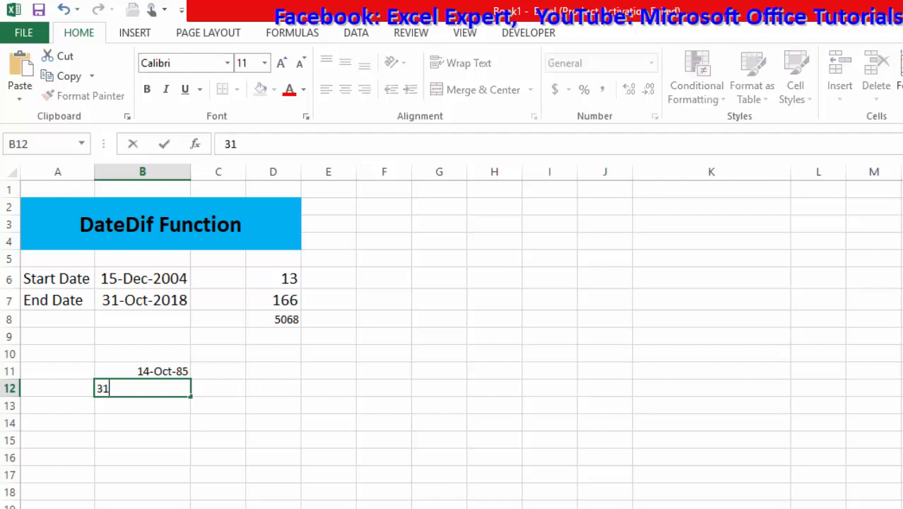
{"action": "type", "text": "-Oct-2018"}
{"action": "key", "text": "Return"}
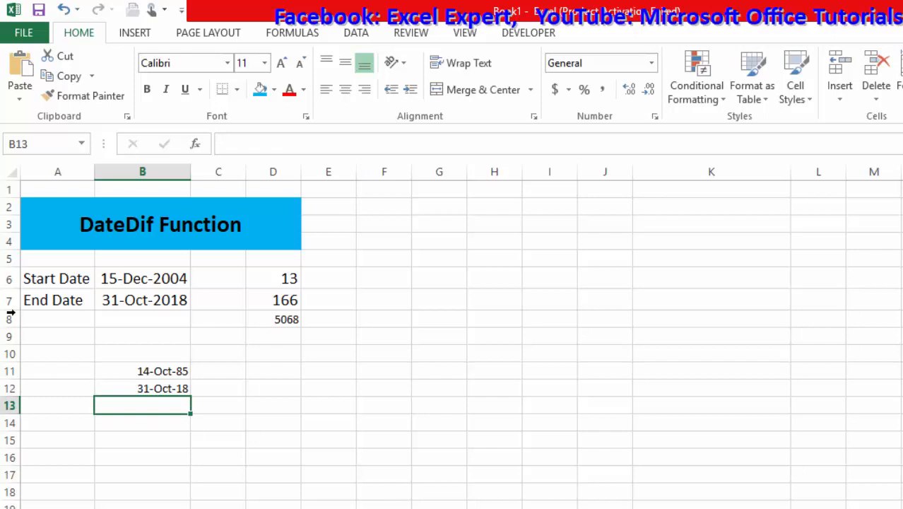
{"action": "left_click", "coordinate": [123, 366]}
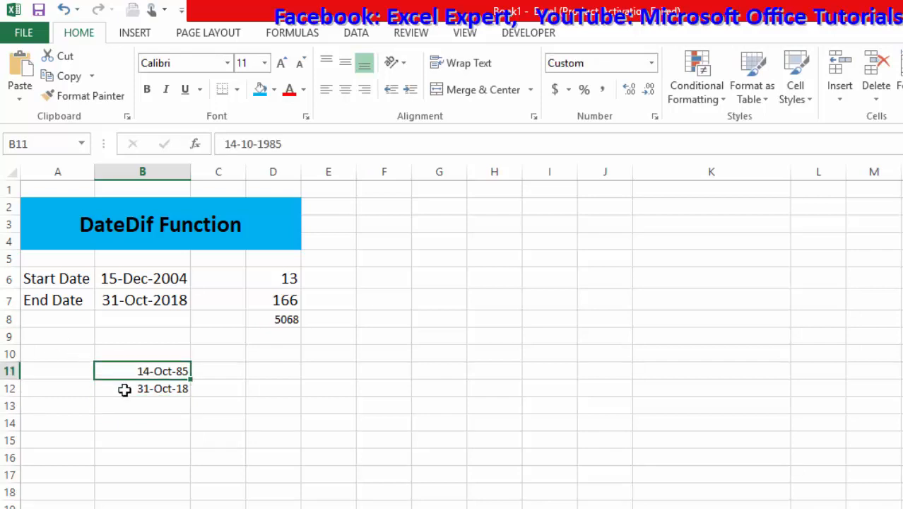
{"action": "left_click", "coordinate": [125, 386]}
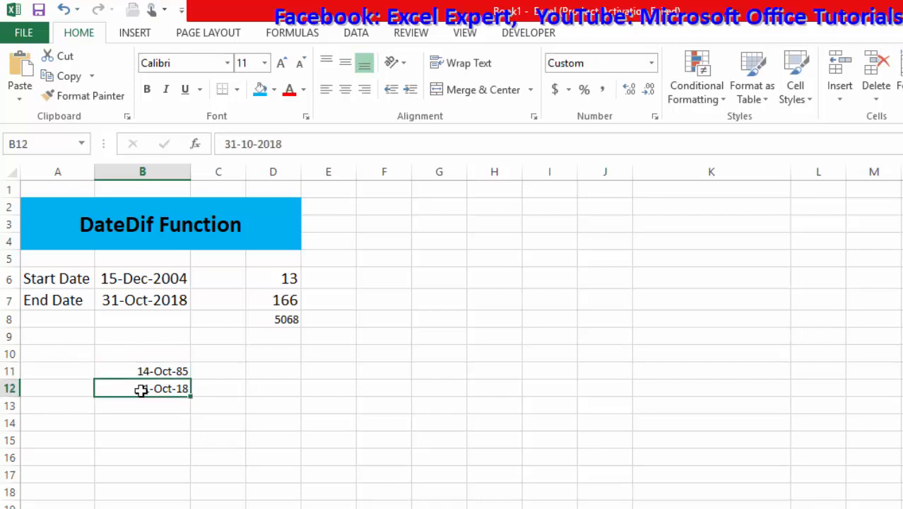
Calculate the full years between the second pair of dates in cell D11 with =datedif(B11,B12,"y")
{"action": "left_click", "coordinate": [264, 371]}
{"action": "type", "text": "=datedif"}
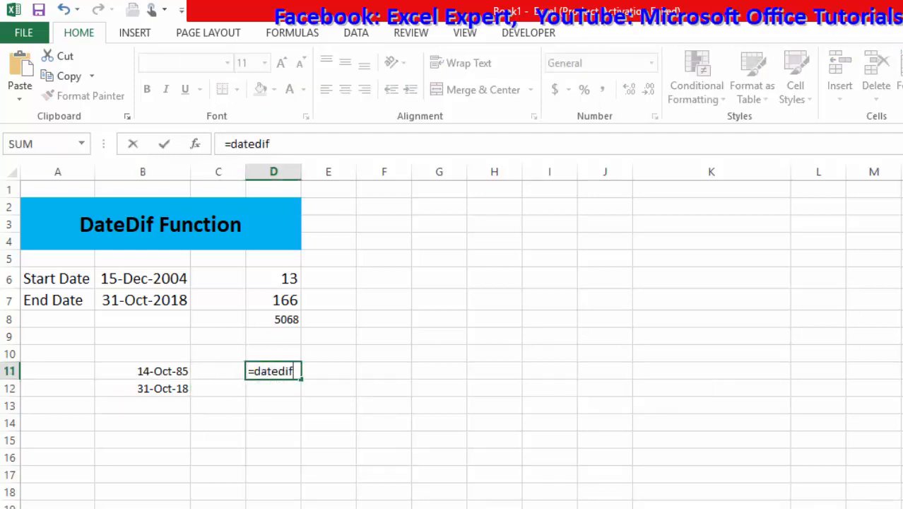
{"action": "type", "text": "("}
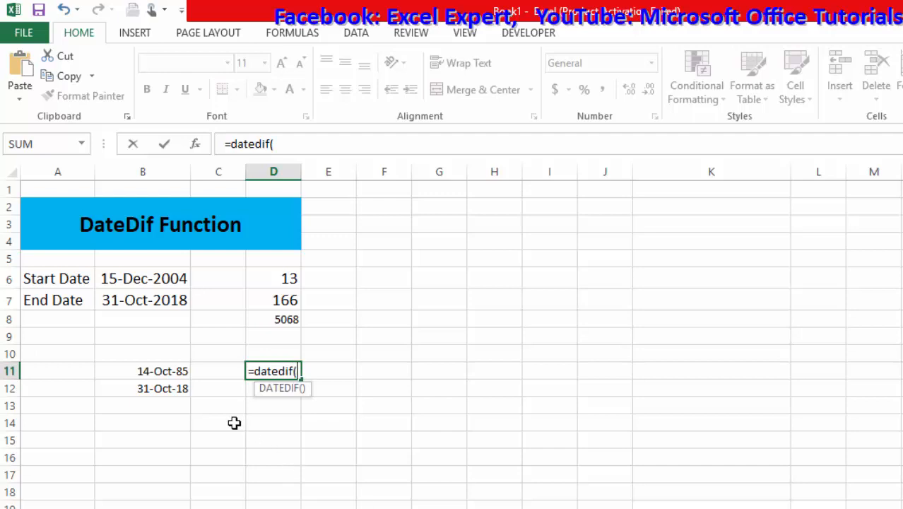
{"action": "left_click", "coordinate": [154, 374]}
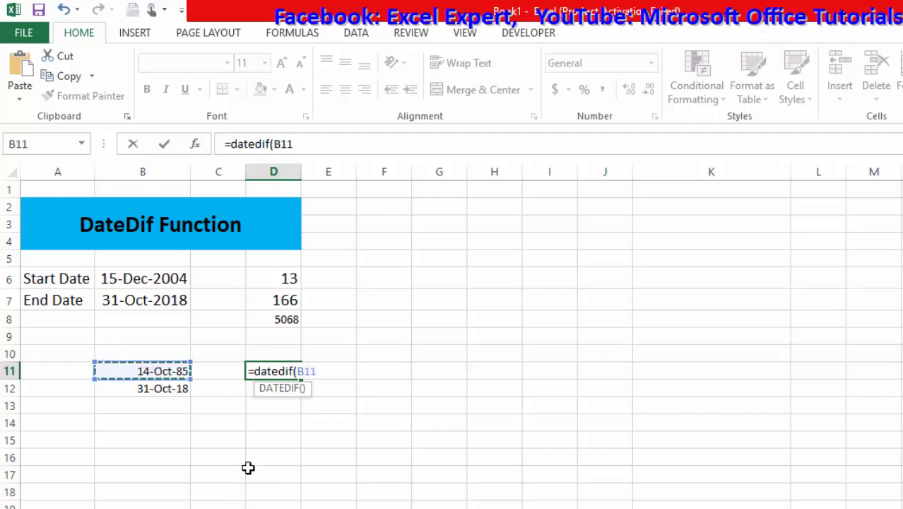
{"action": "type", "text": ","}
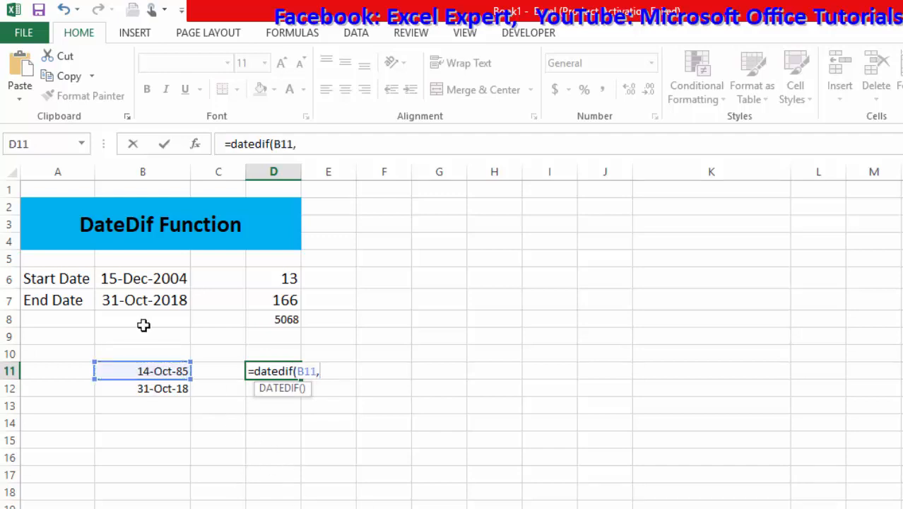
{"action": "left_click", "coordinate": [152, 388]}
{"action": "type", "text": ","}
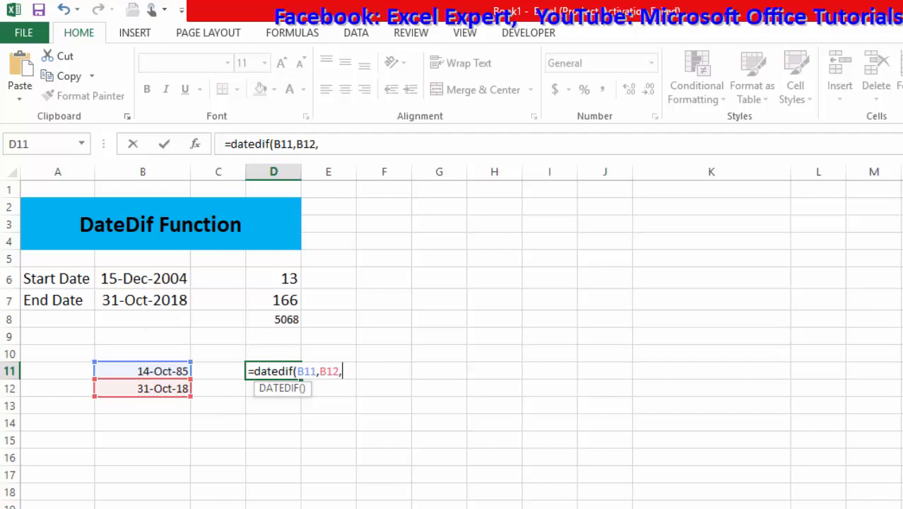
{"action": "type", "text": "\"y\")"}
{"action": "key", "text": "Return"}
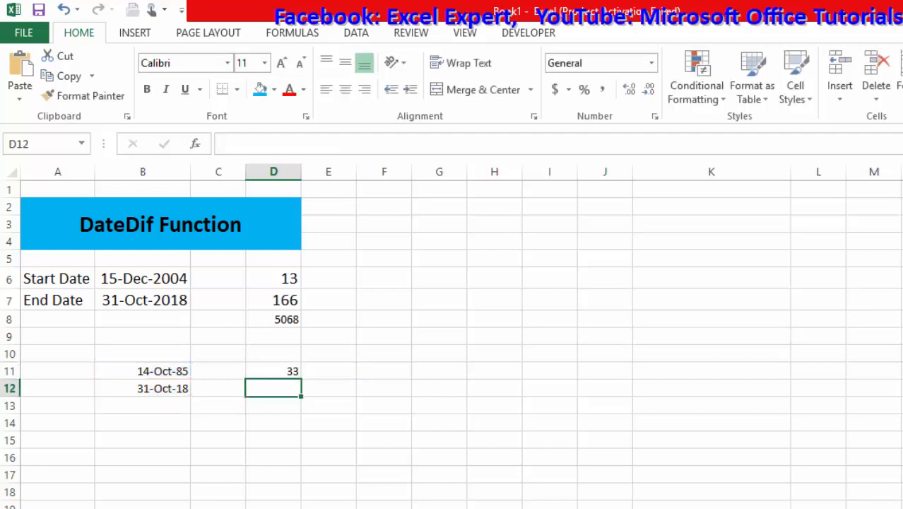
{"action": "left_click", "coordinate": [270, 371]}
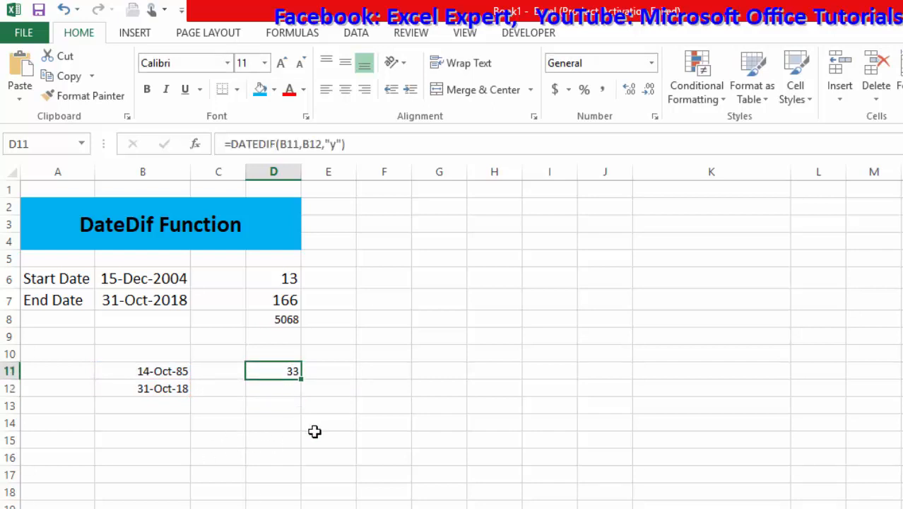
Calculate the full months between the second pair of dates in cell D12 with =datedif(B11,B12,"m")
{"action": "key", "text": "Down"}
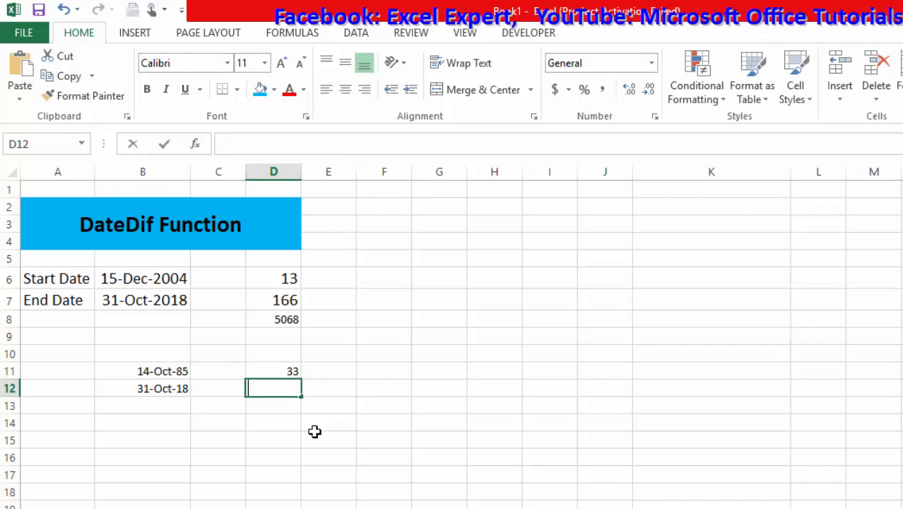
{"action": "type", "text": "=dat"}
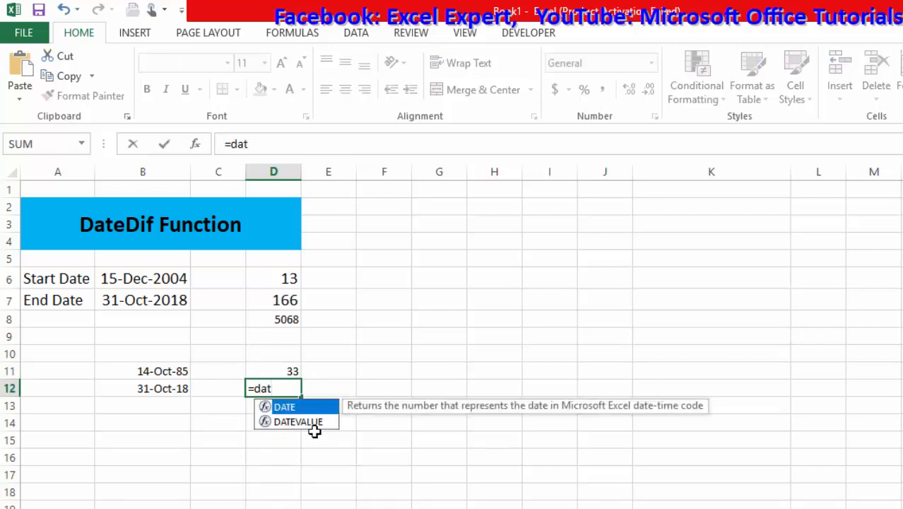
{"action": "type", "text": "eda"}
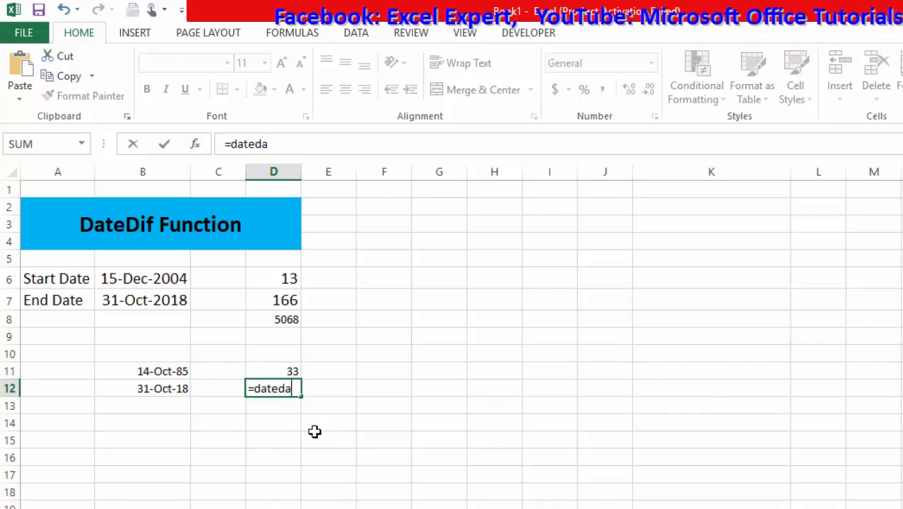
{"action": "key", "text": "BackSpace"}
{"action": "type", "text": "if("}
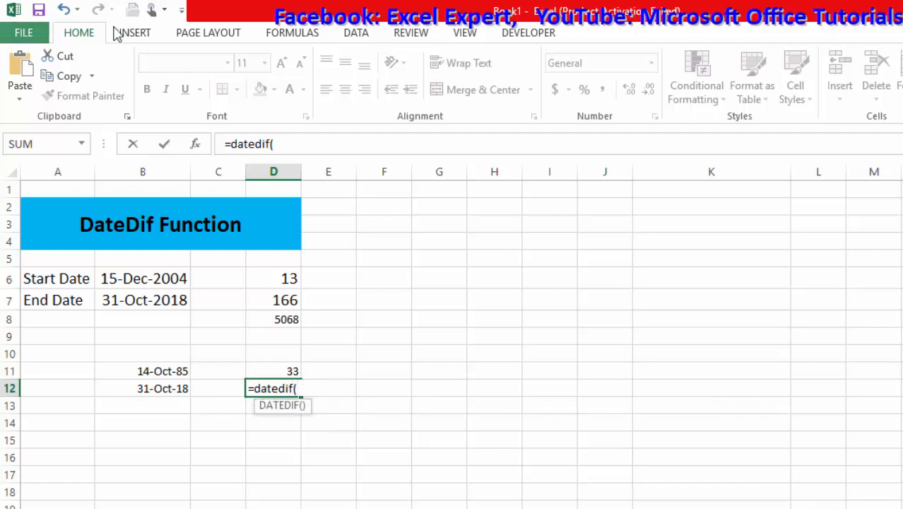
{"action": "left_click", "coordinate": [141, 370]}
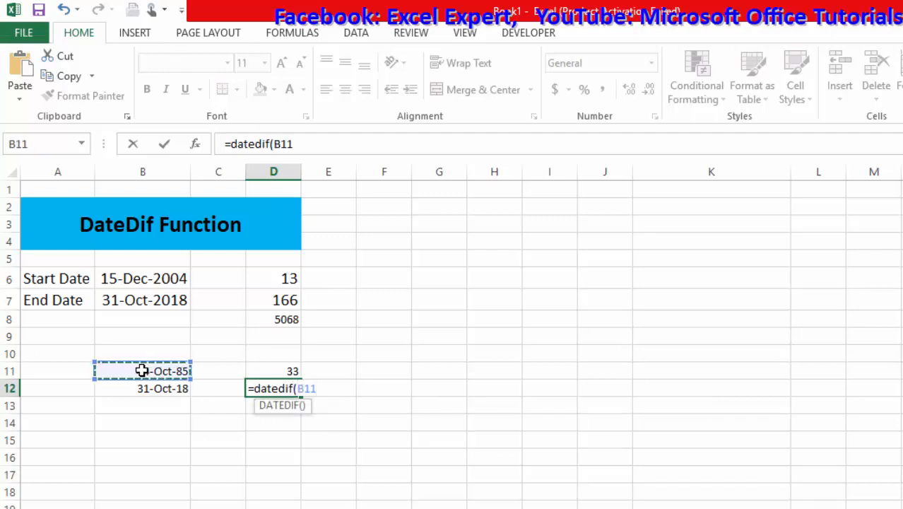
{"action": "type", "text": ","}
{"action": "left_click", "coordinate": [178, 388]}
{"action": "type", "text": ","}
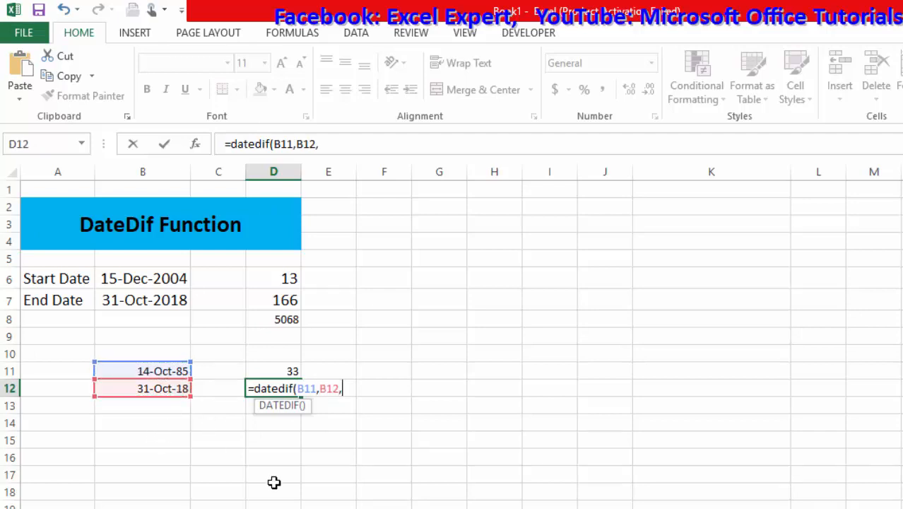
{"action": "type", "text": "\"m\")"}
{"action": "key", "text": "Return"}
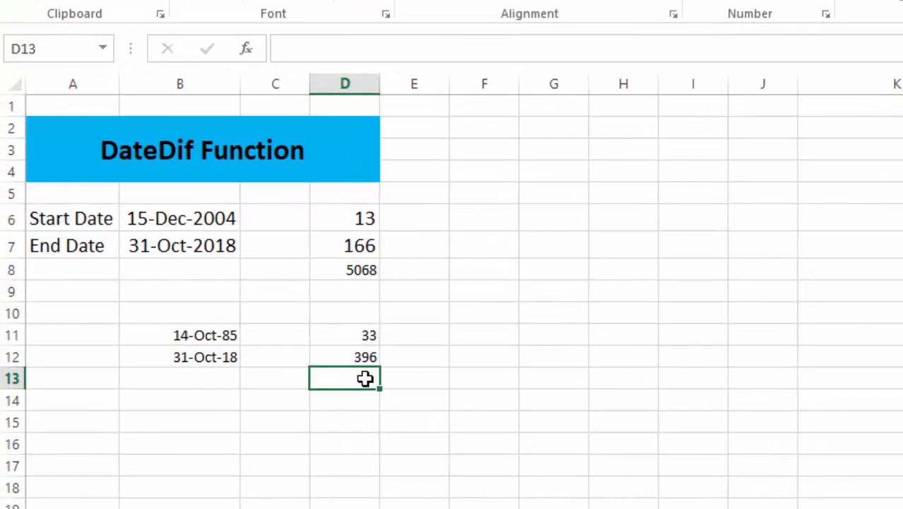
Calculate the days between the second pair of dates in cell D13 with =datedif(B11,B12,"d")
{"action": "type", "text": "="}
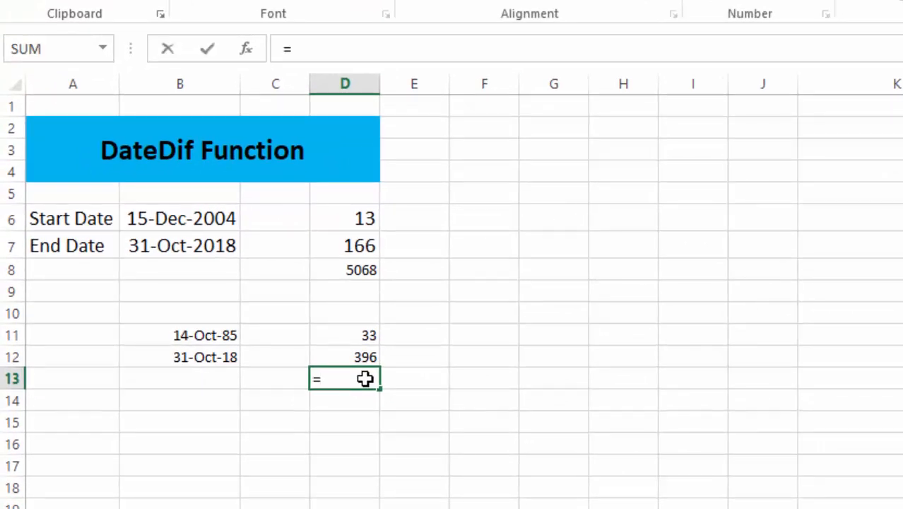
{"action": "type", "text": "datedif("}
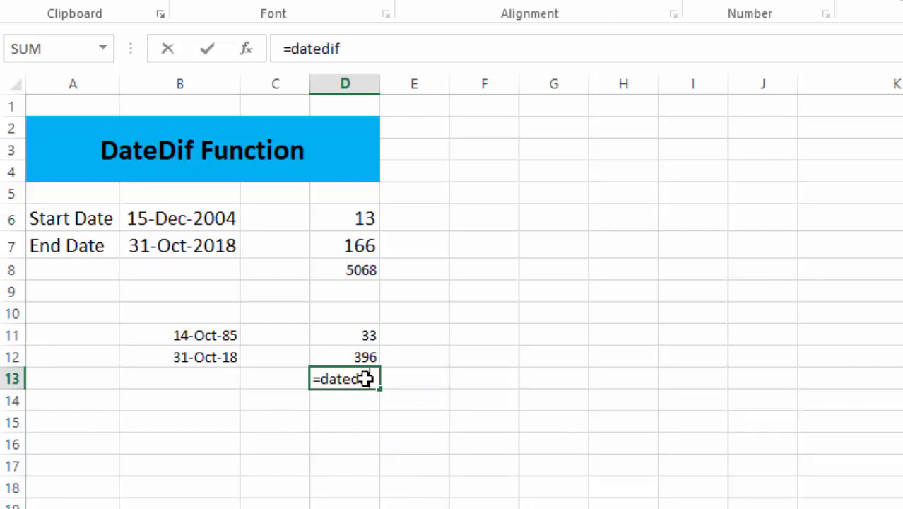
{"action": "left_click", "coordinate": [207, 336]}
{"action": "type", "text": ","}
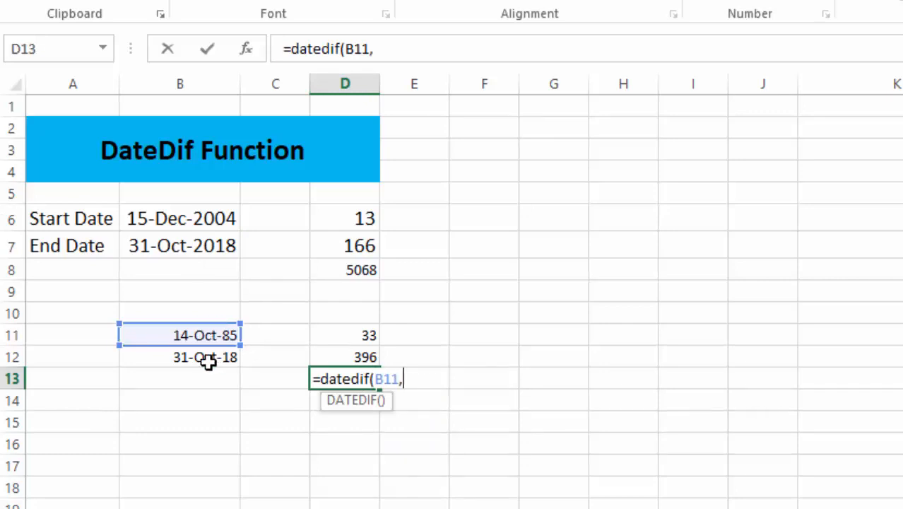
{"action": "left_click", "coordinate": [208, 355]}
{"action": "type", "text": ",\""}
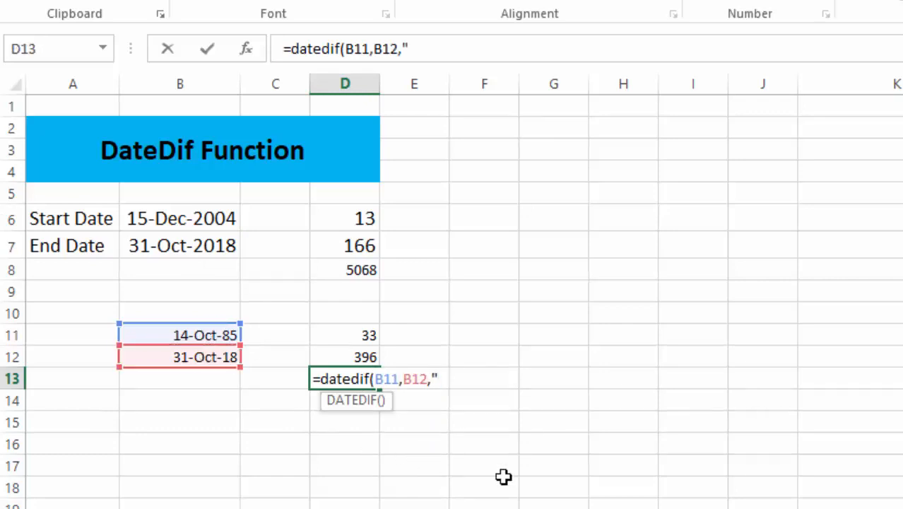
{"action": "type", "text": "d\")"}
{"action": "key", "text": "Return"}
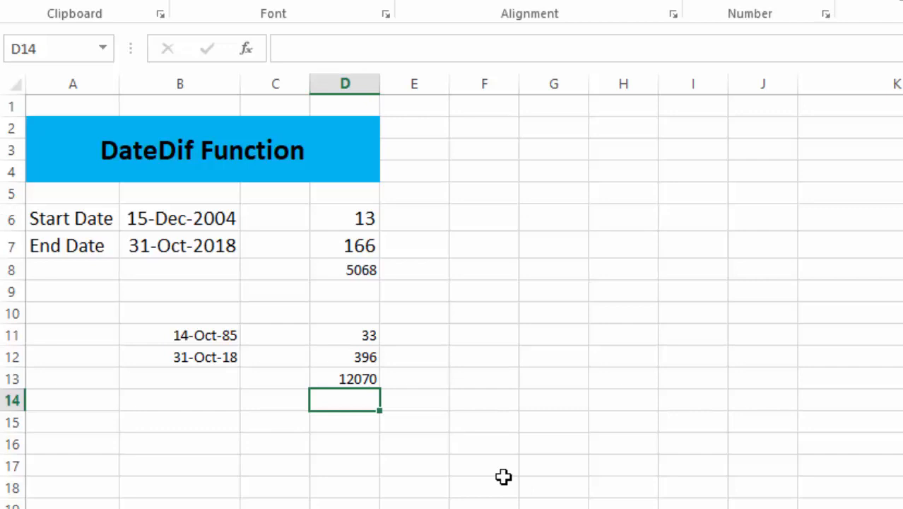
Clear the total months and days formulas from cells D12 and D13
{"action": "left_click", "coordinate": [237, 338]}
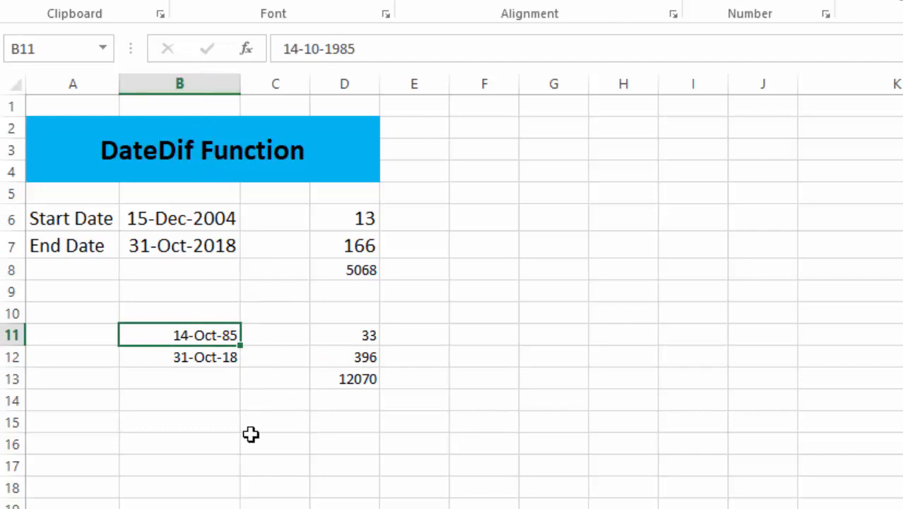
{"action": "left_click", "coordinate": [274, 417]}
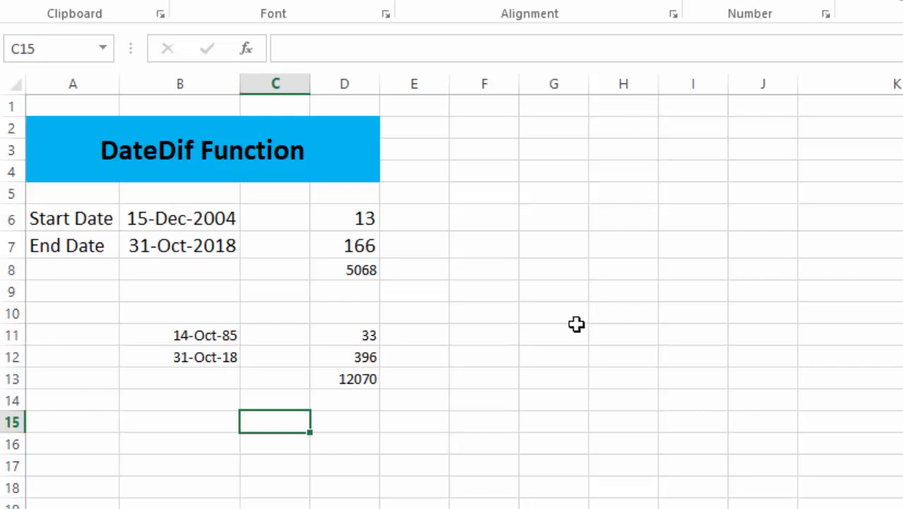
{"action": "left_click_drag", "start_coordinate": [373, 362], "coordinate": [373, 378]}
{"action": "key", "text": "Delete"}
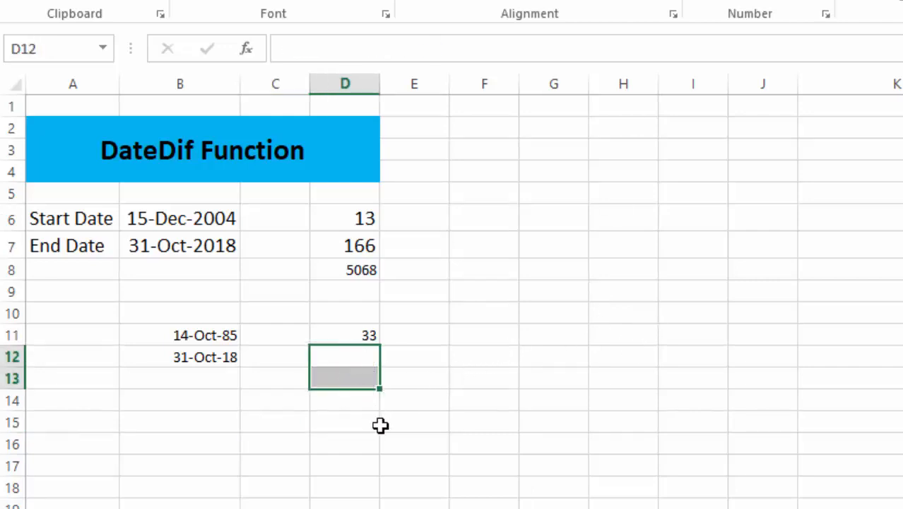
{"action": "left_click", "coordinate": [382, 424]}
Calculate the months beyond full years between the second pair of dates in cell D12 with =datedif(B11,B12,"ym")
{"action": "left_click", "coordinate": [361, 356]}
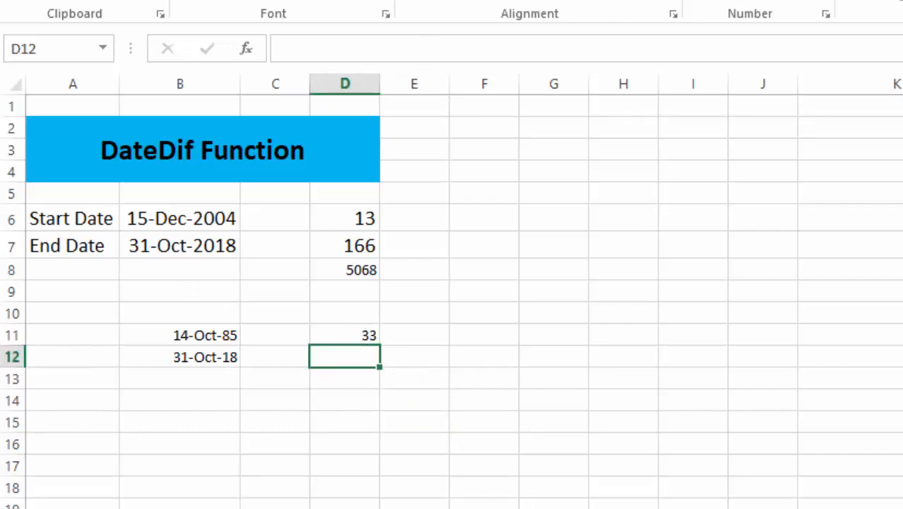
{"action": "left_click", "coordinate": [177, 349]}
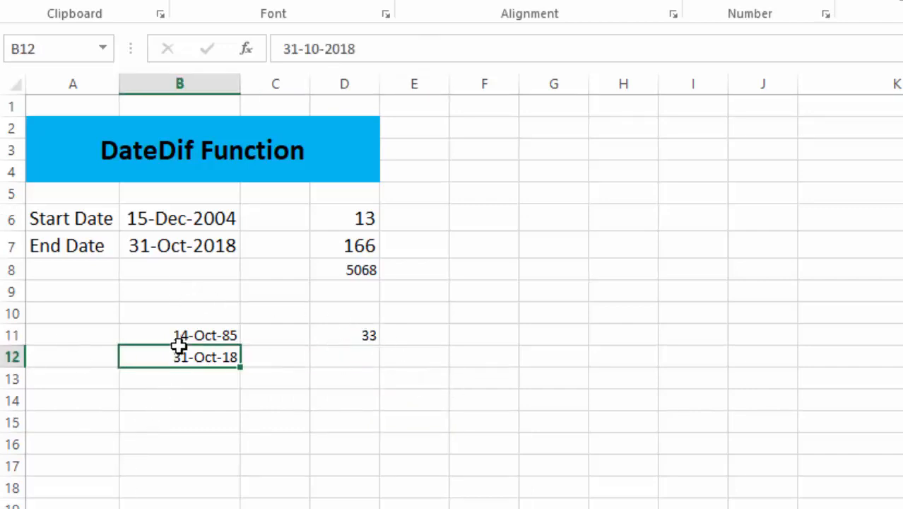
{"action": "mouse_move", "coordinate": [178, 345]}
{"action": "left_mouse_down"}
{"action": "mouse_move", "coordinate": [180, 319]}
{"action": "mouse_move", "coordinate": [180, 336]}
{"action": "left_mouse_up"}
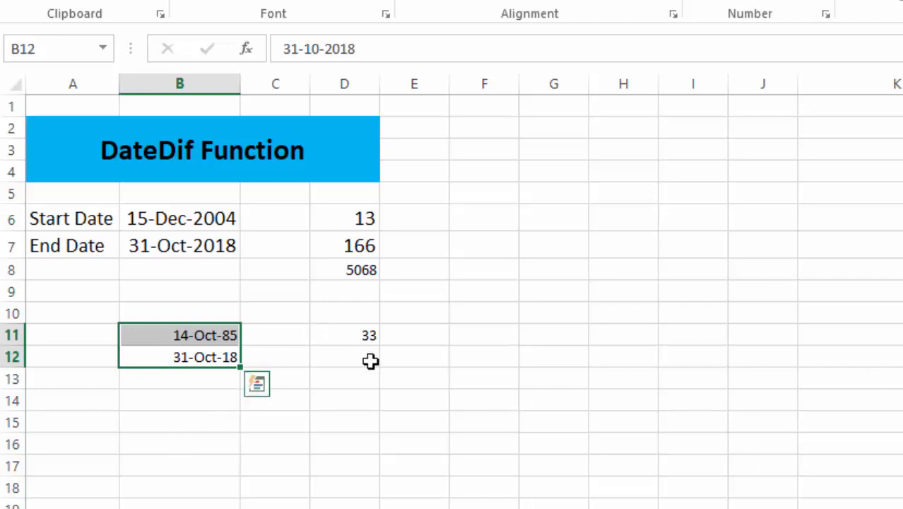
{"action": "left_click", "coordinate": [333, 356]}
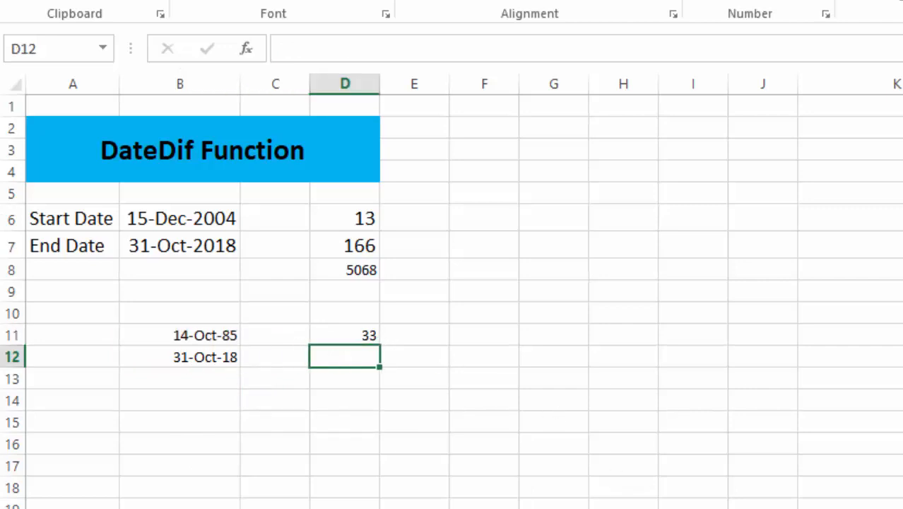
{"action": "type", "text": "=d"}
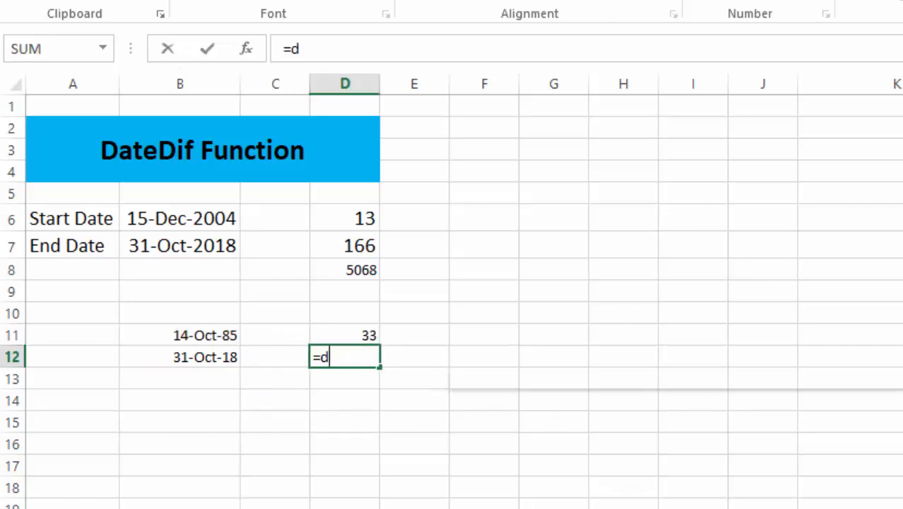
{"action": "type", "text": "atedif("}
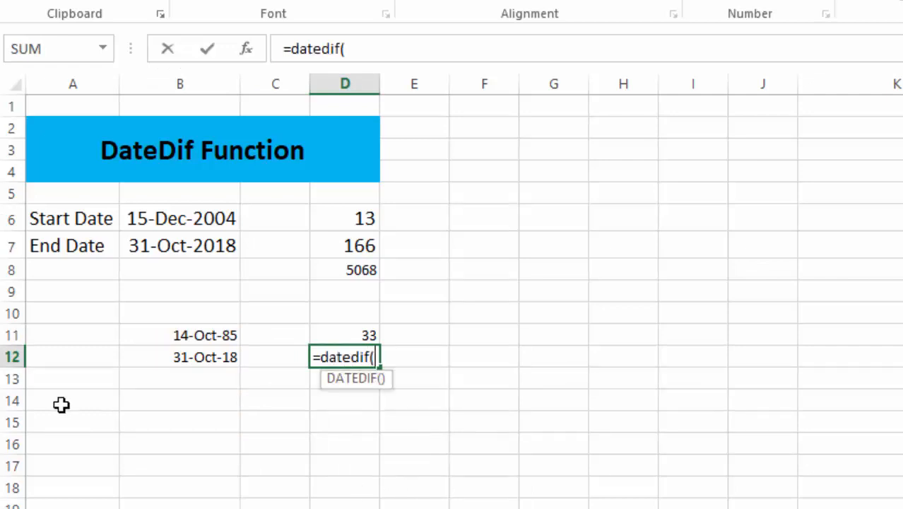
{"action": "left_click", "coordinate": [197, 337]}
{"action": "type", "text": ","}
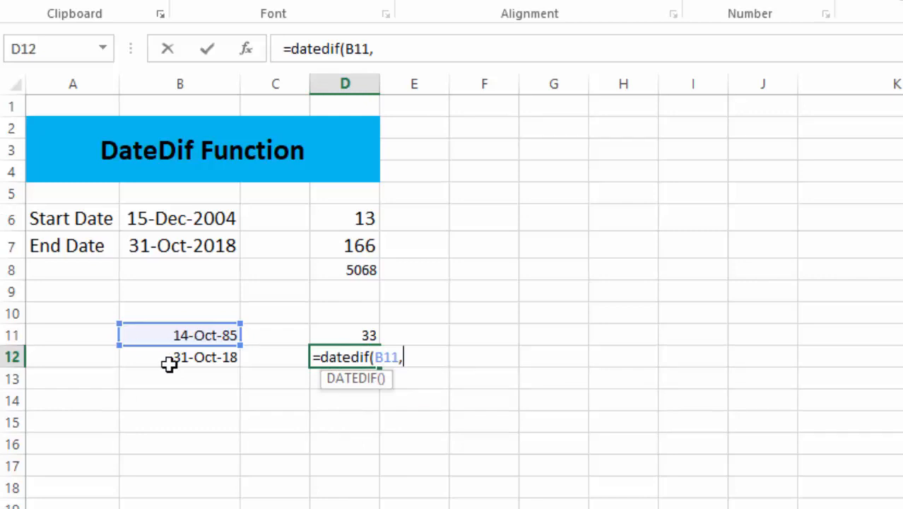
{"action": "left_click", "coordinate": [172, 361]}
{"action": "type", "text": ",\""}
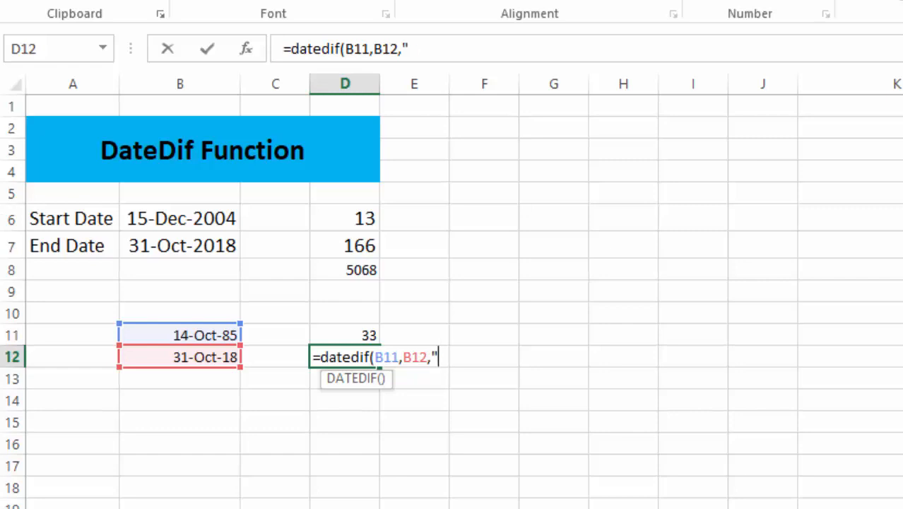
{"action": "type", "text": "ym"}
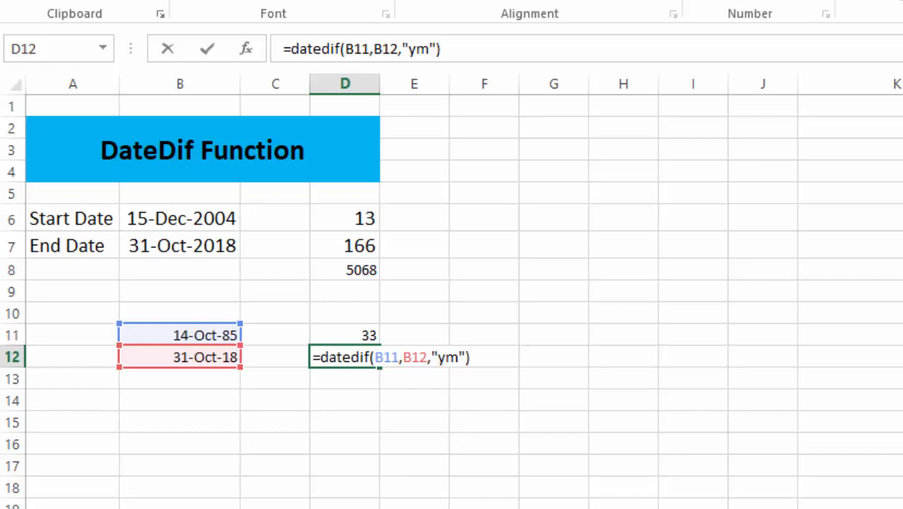
{"action": "key", "text": "Return"}
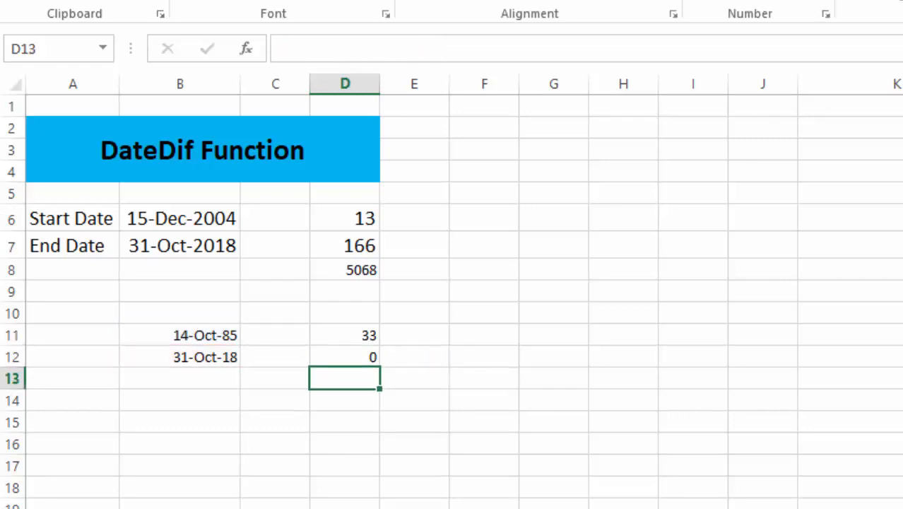
Calculate the days beyond full months between the second pair of dates in cell D13 with =datedif(B11,B12,"md")
{"action": "left_click", "coordinate": [346, 354]}
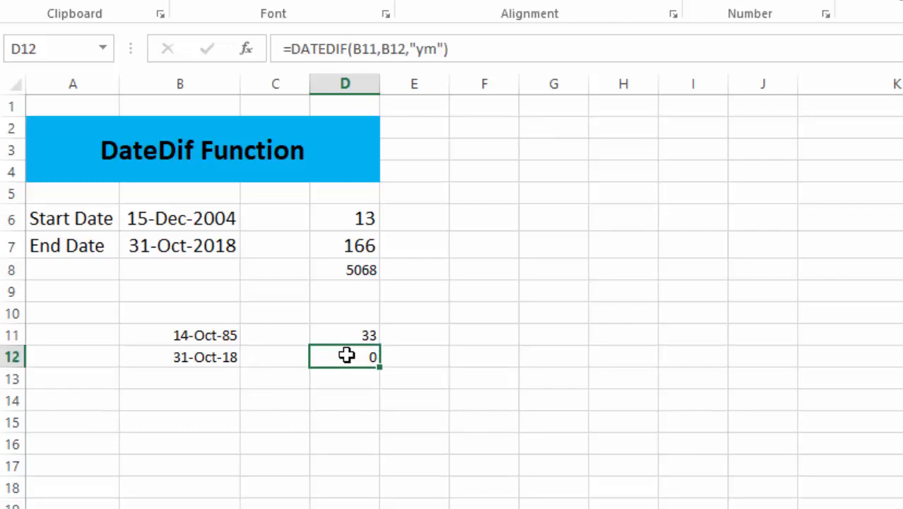
{"action": "key", "text": "Return"}
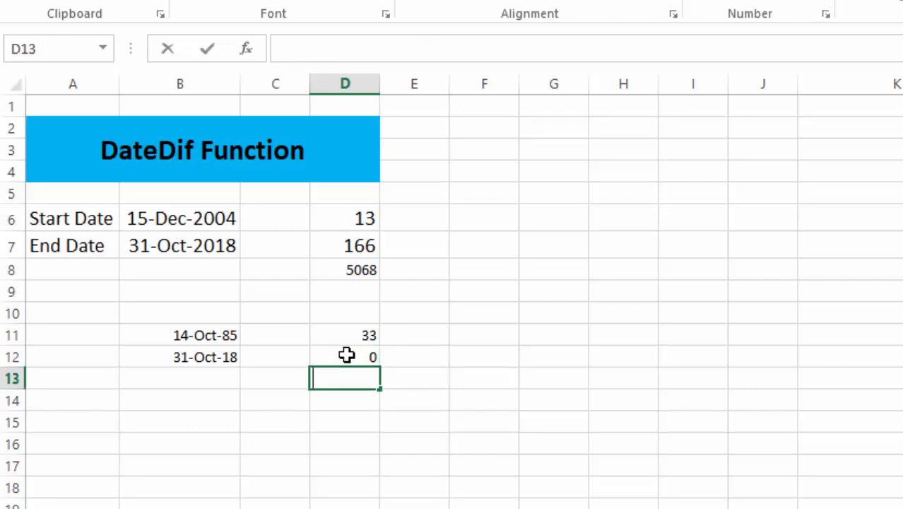
{"action": "type", "text": "=datedif"}
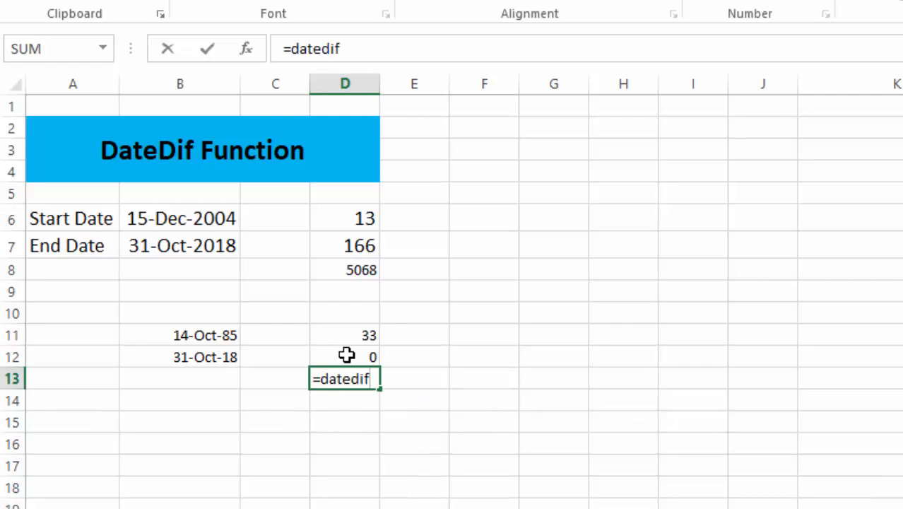
{"action": "type", "text": "("}
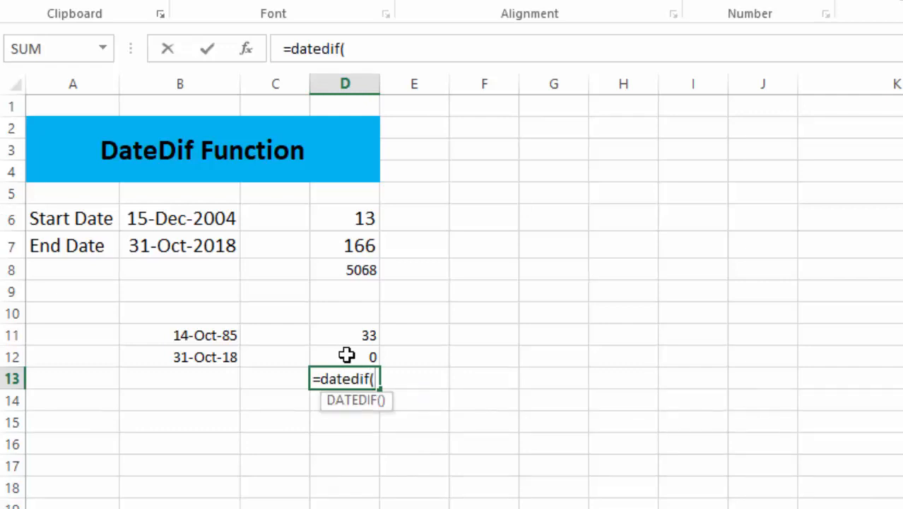
{"action": "left_click", "coordinate": [200, 335]}
{"action": "type", "text": ","}
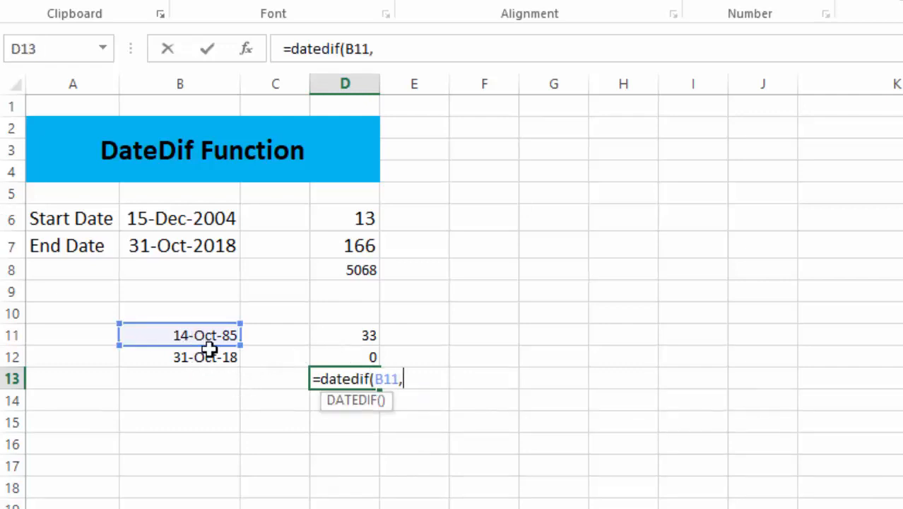
{"action": "left_click", "coordinate": [212, 356]}
{"action": "type", "text": ","}
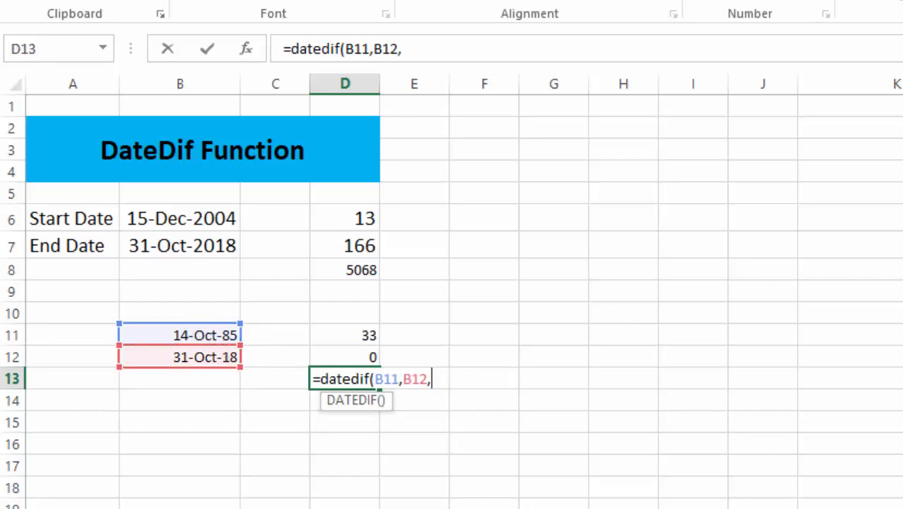
{"action": "type", "text": "\""}
{"action": "type", "text": "md"}
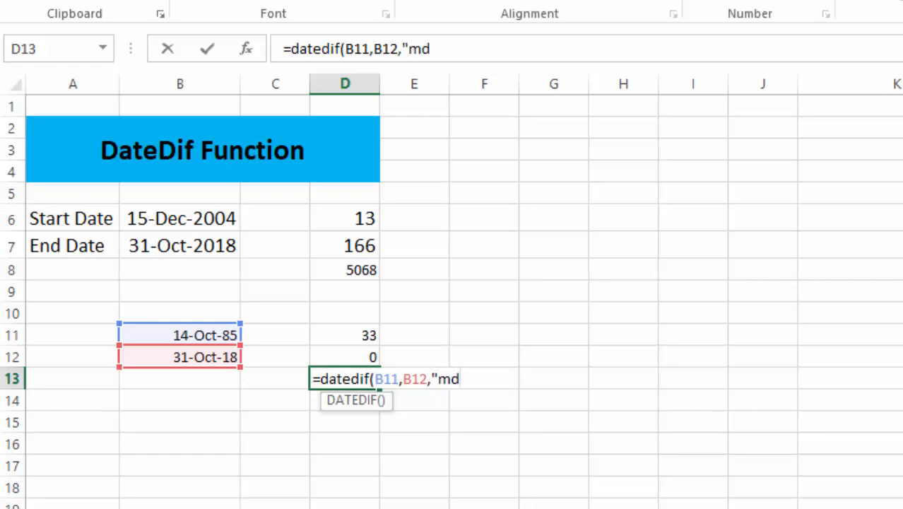
{"action": "type", "text": "\")"}
{"action": "key", "text": "Return"}
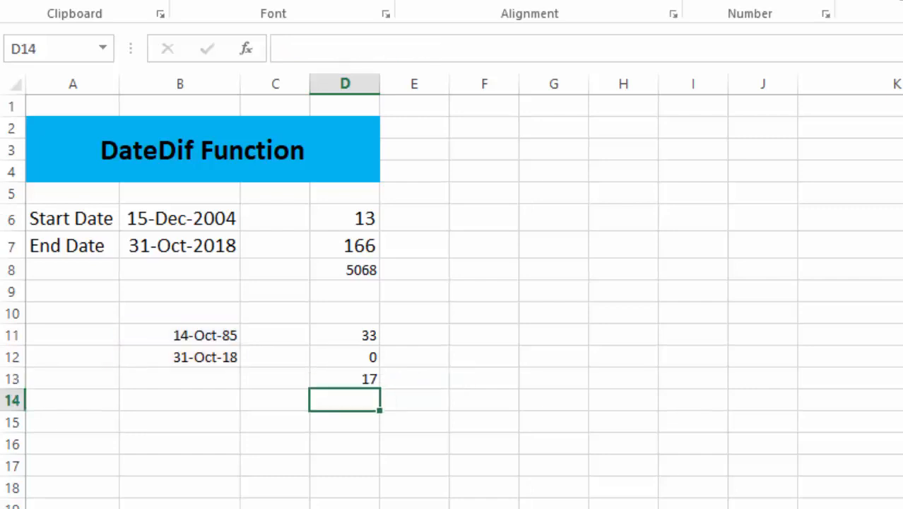
Change the second start date in cell B11 to 14-sep-1985
{"action": "left_click", "coordinate": [352, 338]}
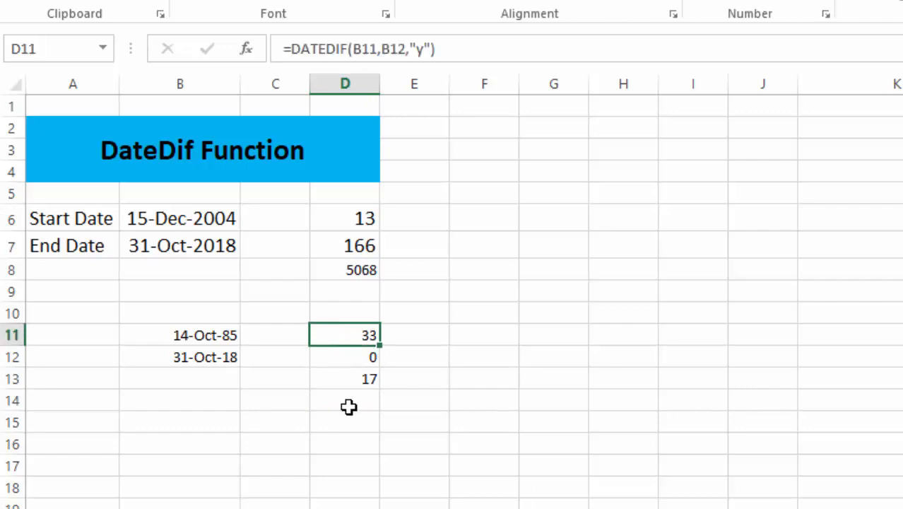
{"action": "left_click", "coordinate": [355, 377]}
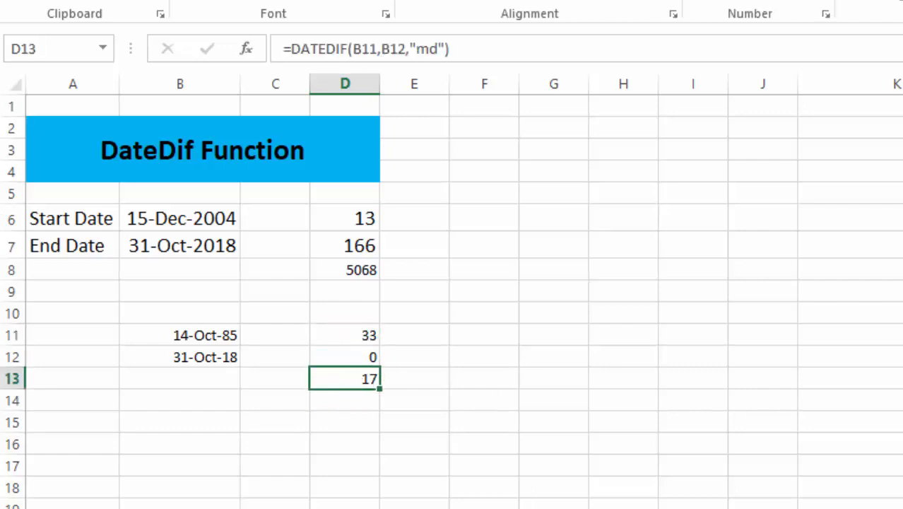
{"action": "left_click", "coordinate": [183, 332]}
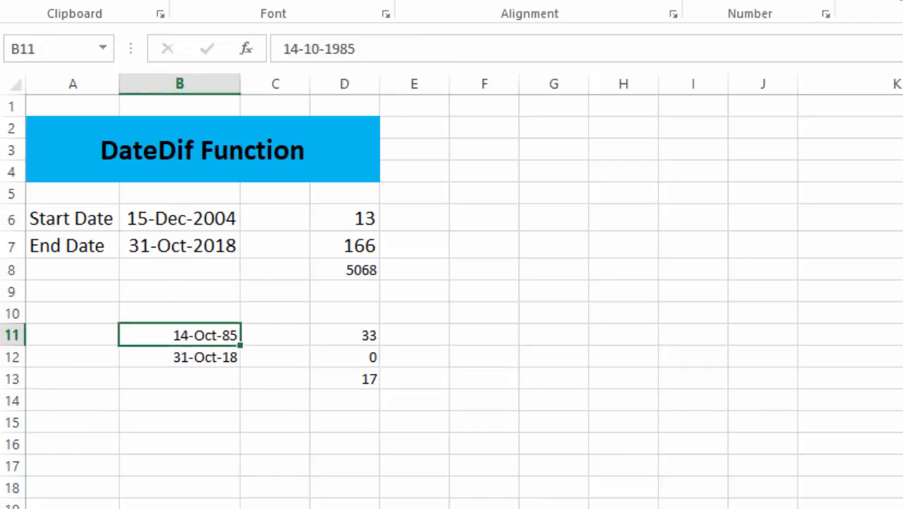
{"action": "key", "text": "F2"}
{"action": "key", "text": "BackSpace"}
{"action": "key", "text": "BackSpace"}
{"action": "key", "text": "BackSpace"}
{"action": "key", "text": "BackSpace"}
{"action": "key", "text": "BackSpace"}
{"action": "key", "text": "BackSpace"}
{"action": "key", "text": "BackSpace"}
{"action": "key", "text": "BackSpace"}
{"action": "type", "text": "-"}
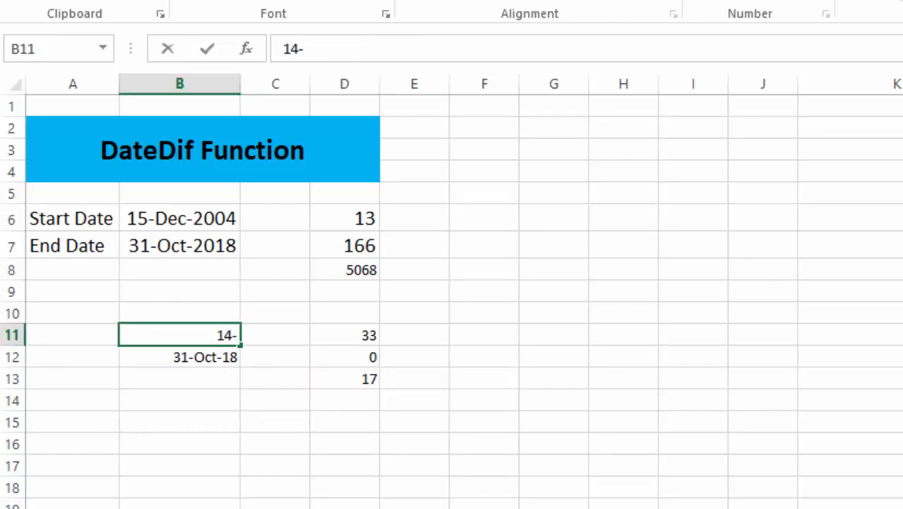
{"action": "type", "text": "sep-1985"}
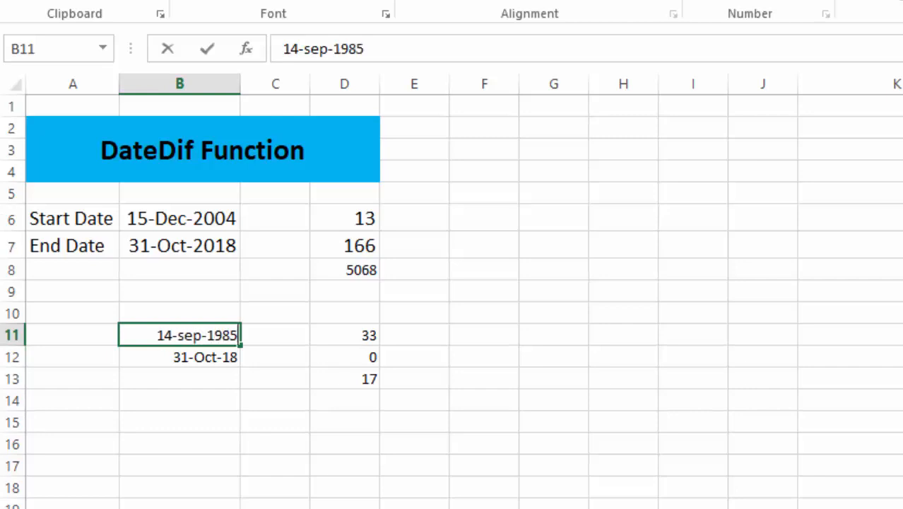
{"action": "key", "text": "Return"}
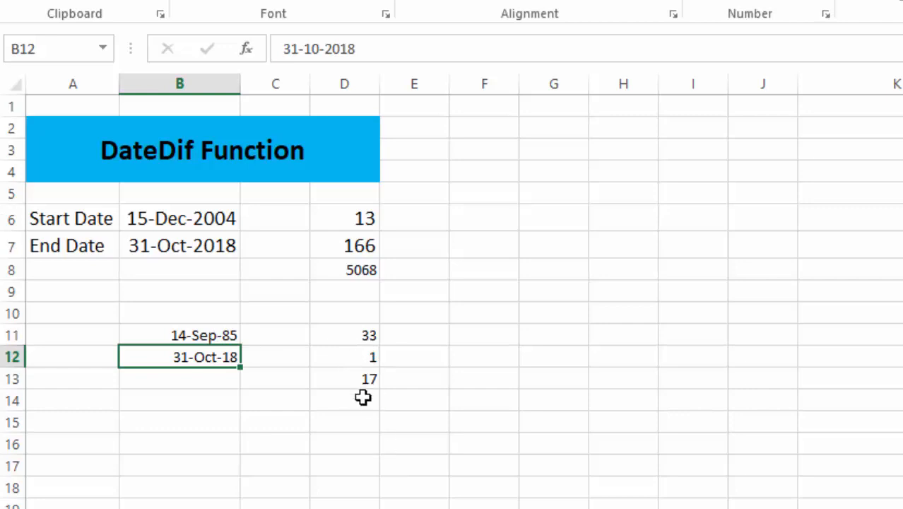
Review the years, months and days results and their formulas in cells D11 to D13
{"action": "left_click", "coordinate": [375, 339]}
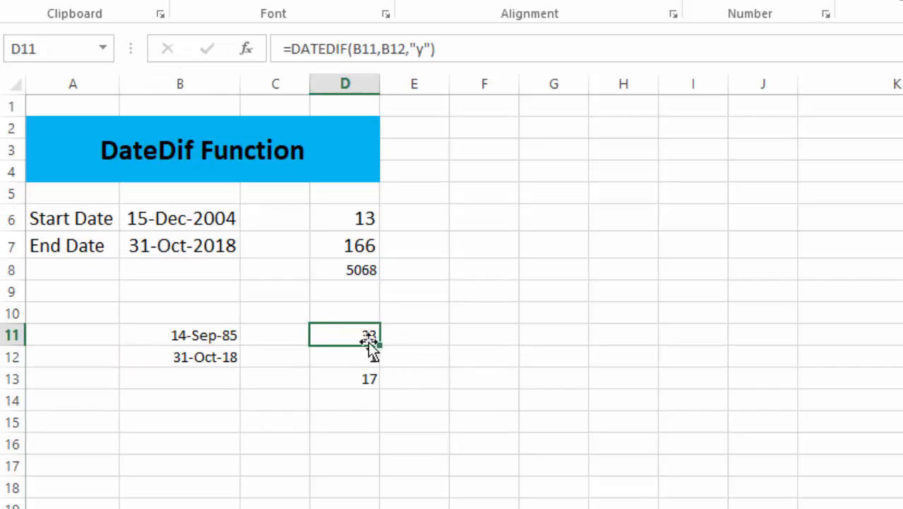
{"action": "key", "text": "Down"}
{"action": "key", "text": "Up"}
{"action": "key", "text": "Up"}
{"action": "key", "text": "Up"}
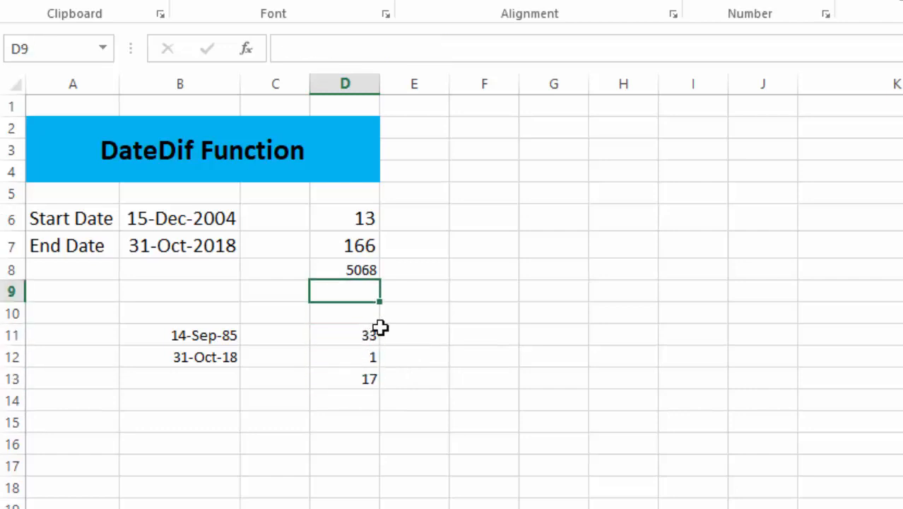
{"action": "left_click", "coordinate": [357, 361]}
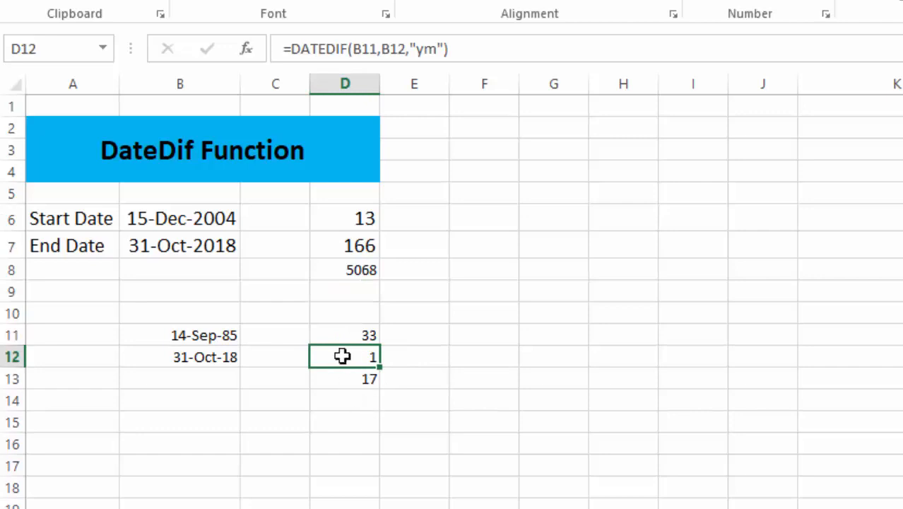
{"action": "left_click", "coordinate": [348, 376]}
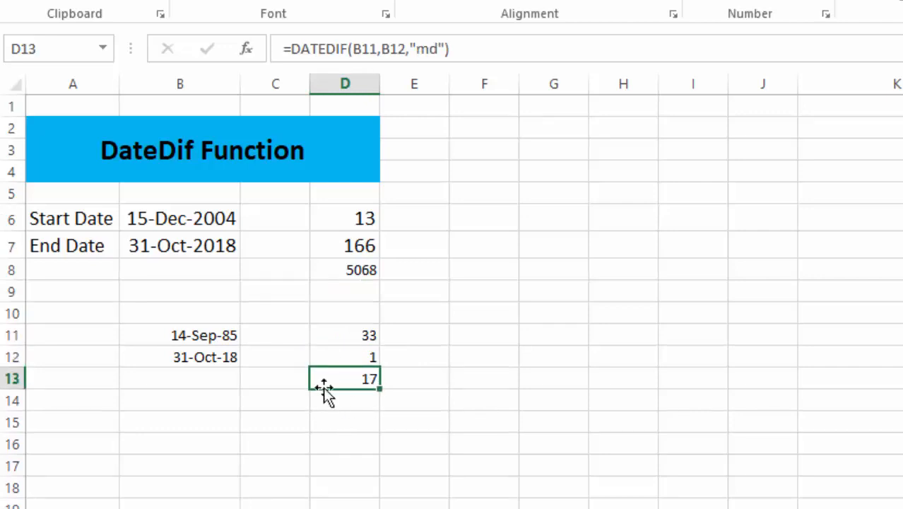
Insert blank cells at C11:C13, shifting the existing cells right
{"action": "left_click", "coordinate": [286, 335]}
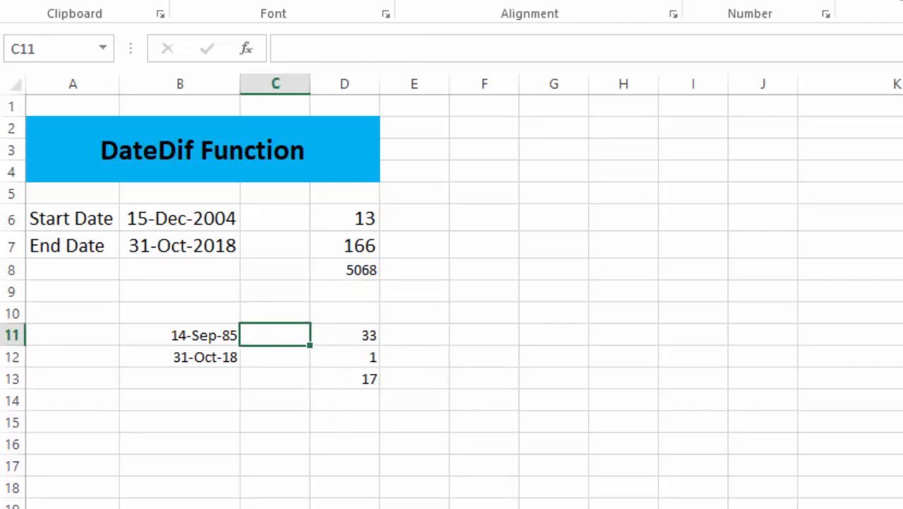
{"action": "key", "text": "shift+Down"}
{"action": "key", "text": "shift+Down"}
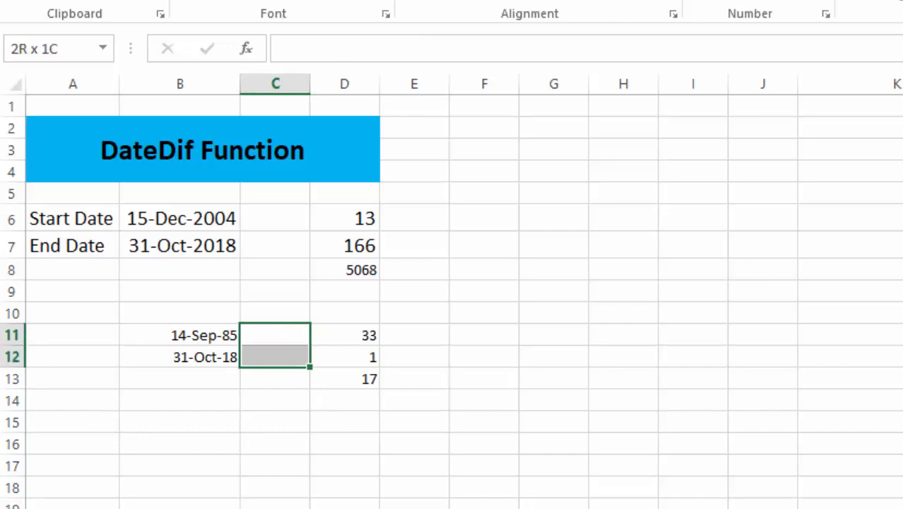
{"action": "key", "text": "ctrl+shift+plus"}
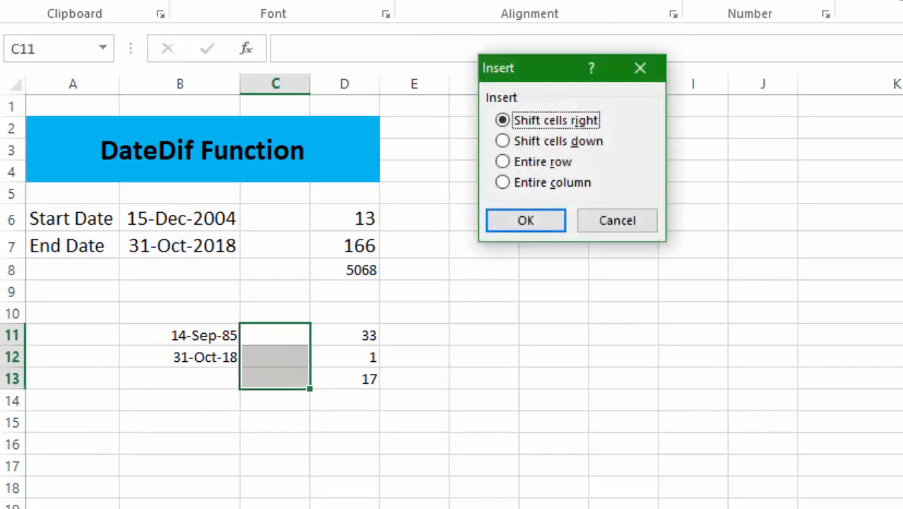
{"action": "key", "text": "Return"}
Begin a formula in cell D11 with =datedif(B11,B12,"y") for the full years between the second pair of dates
{"action": "key", "text": "Right"}
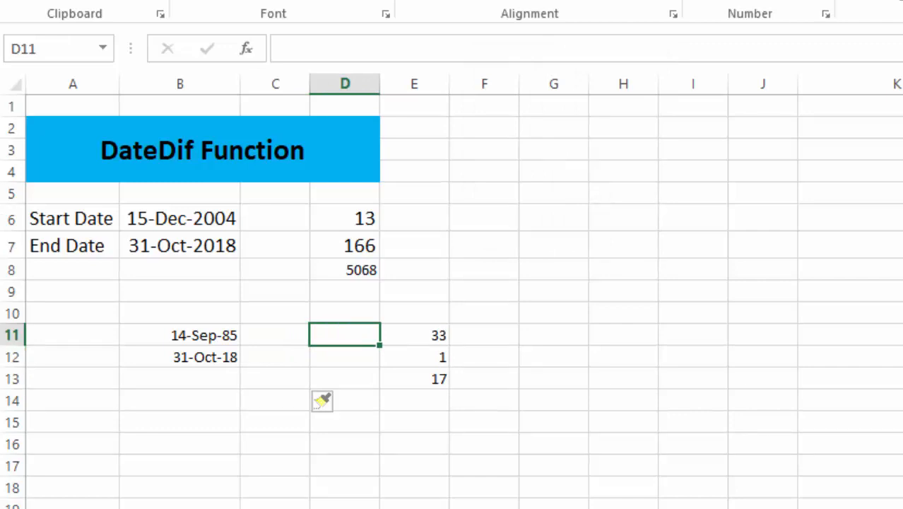
{"action": "type", "text": "="}
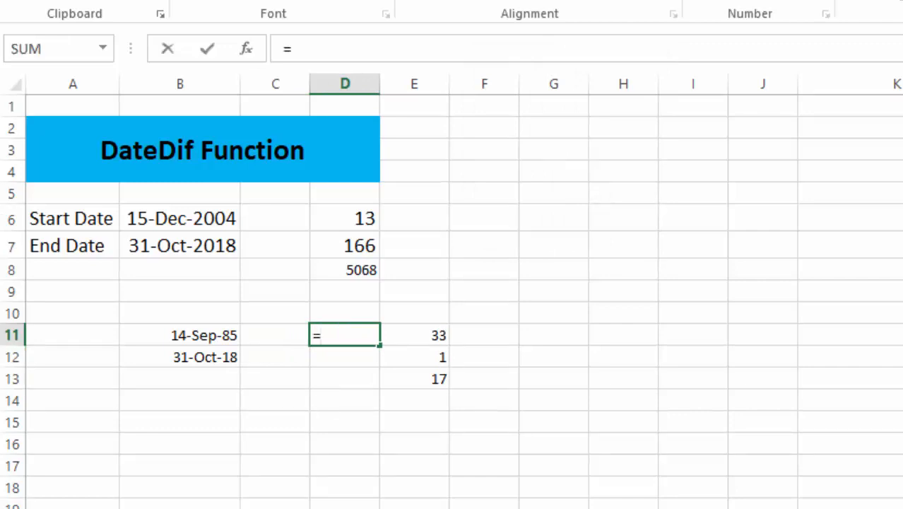
{"action": "type", "text": "datedif"}
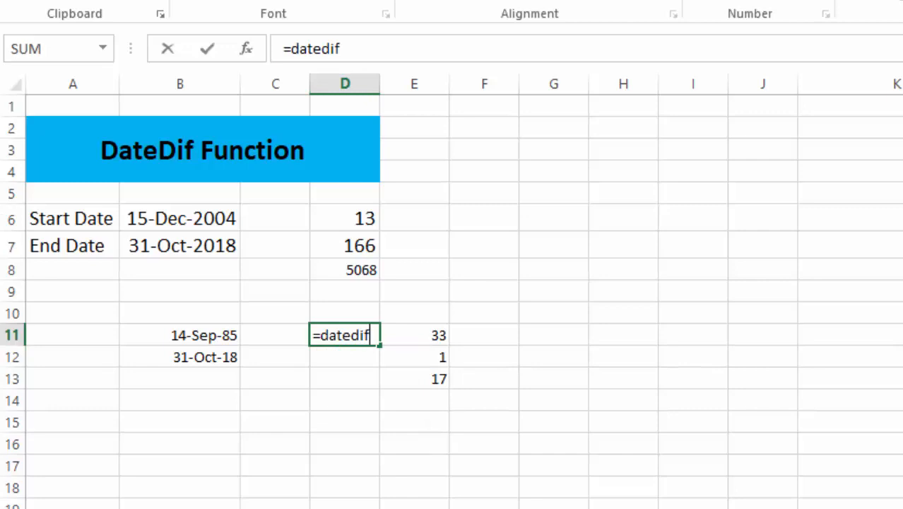
{"action": "type", "text": "("}
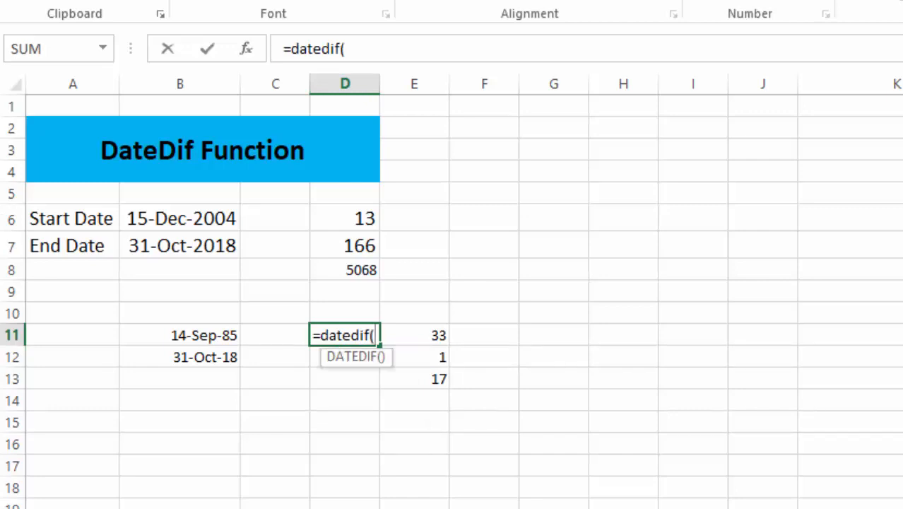
{"action": "key", "text": "Left"}
{"action": "key", "text": "Left"}
{"action": "type", "text": ","}
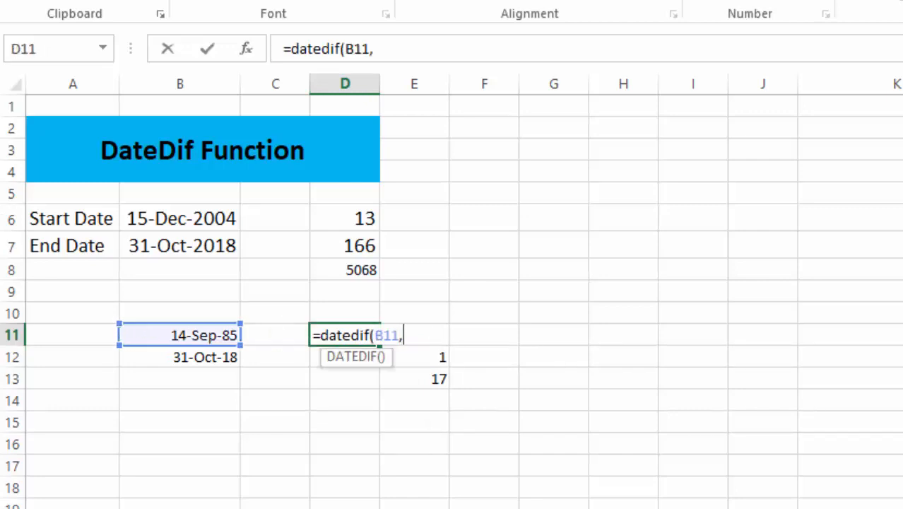
{"action": "key", "text": "Down"}
{"action": "key", "text": "Left"}
{"action": "key", "text": "Left"}
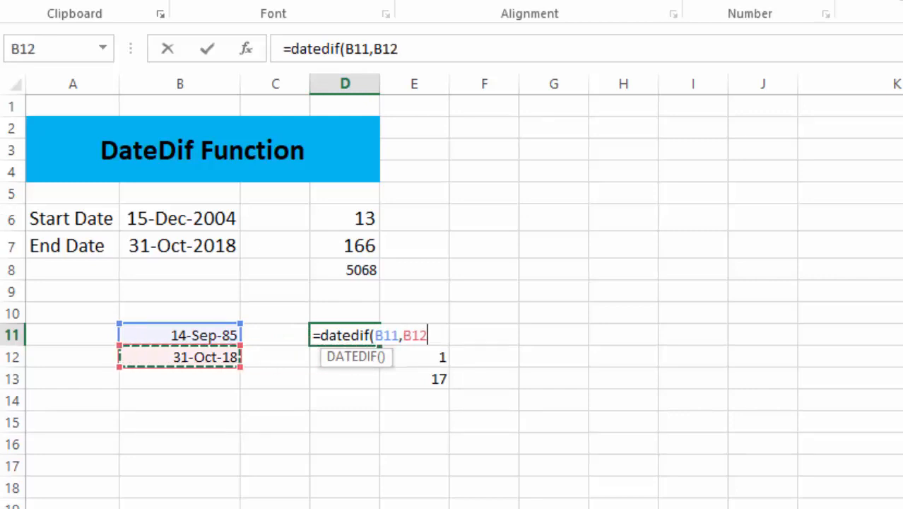
{"action": "type", "text": ","}
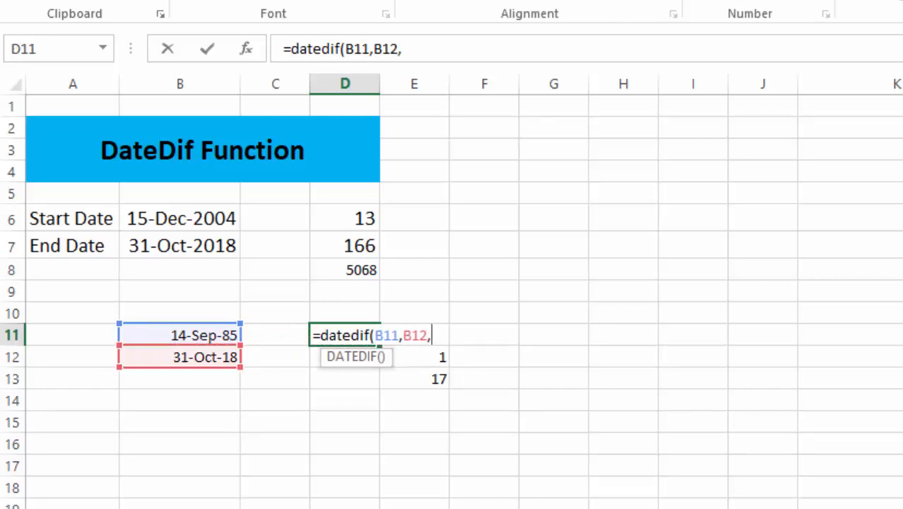
{"action": "type", "text": "\"y\")"}
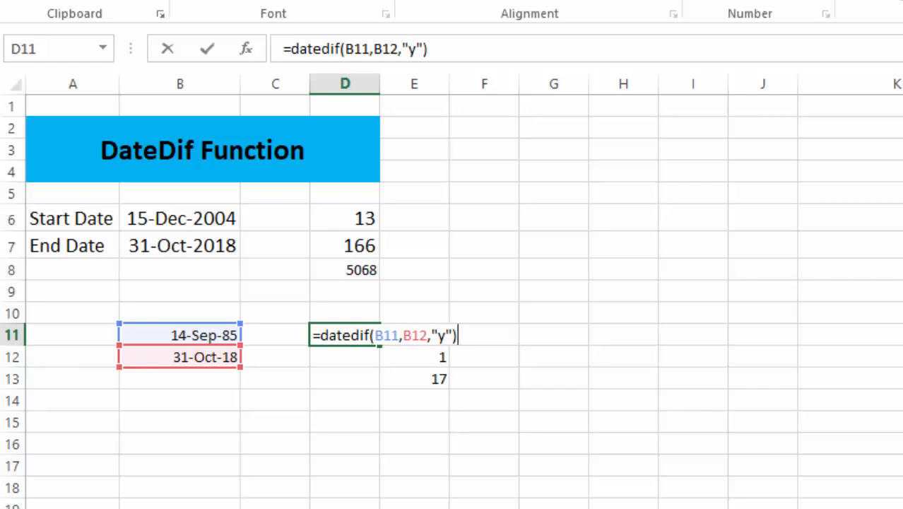
Append & Years " to the D11 formula, try to commit it, and decline the proposed correction
{"action": "type", "text": "& Yeq"}
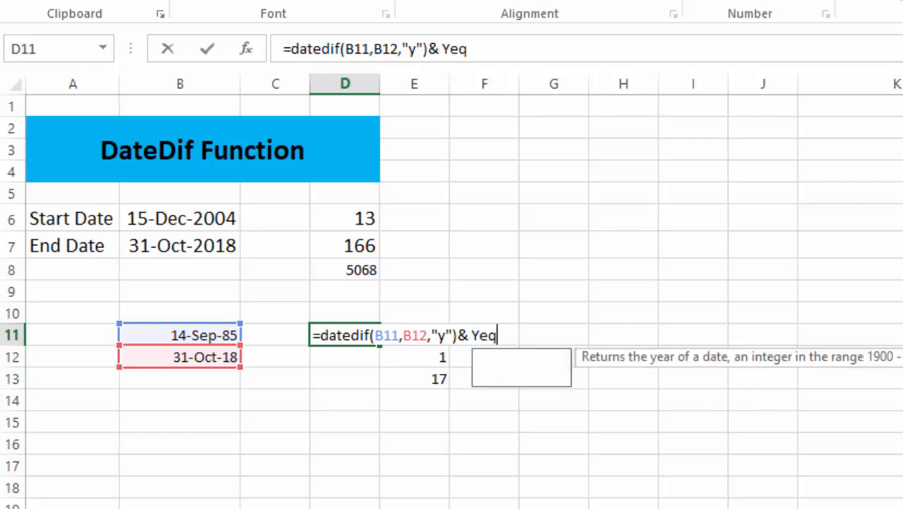
{"action": "type", "text": "a"}
{"action": "key", "text": "BackSpace"}
{"action": "key", "text": "BackSpace"}
{"action": "type", "text": "ar"}
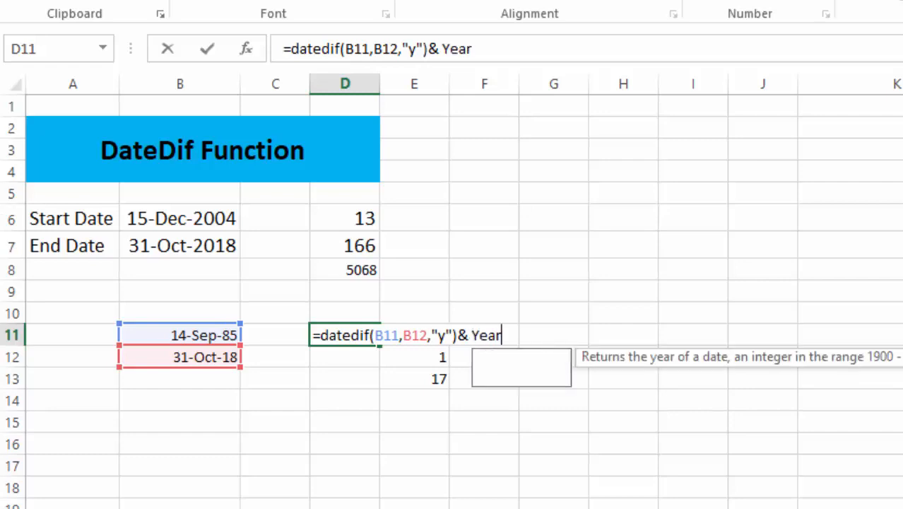
{"action": "type", "text": "s "}
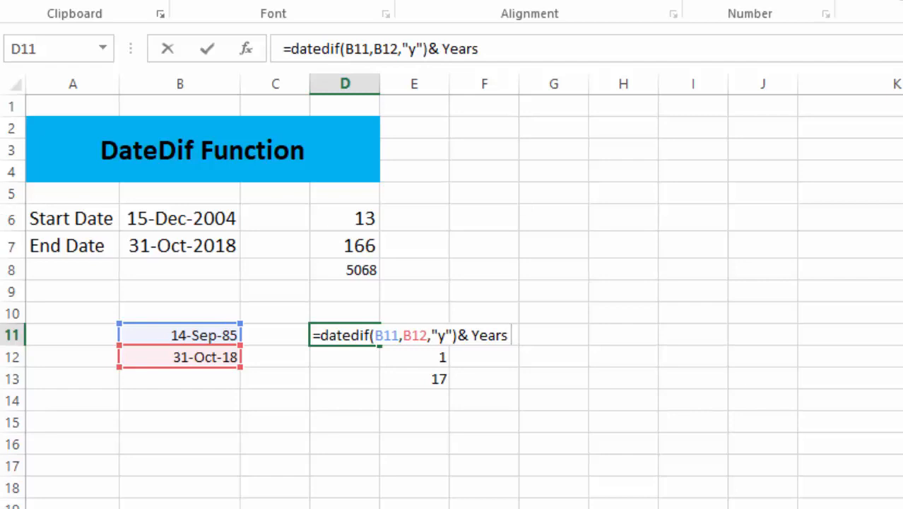
{"action": "type", "text": "\""}
{"action": "key", "text": "Return"}
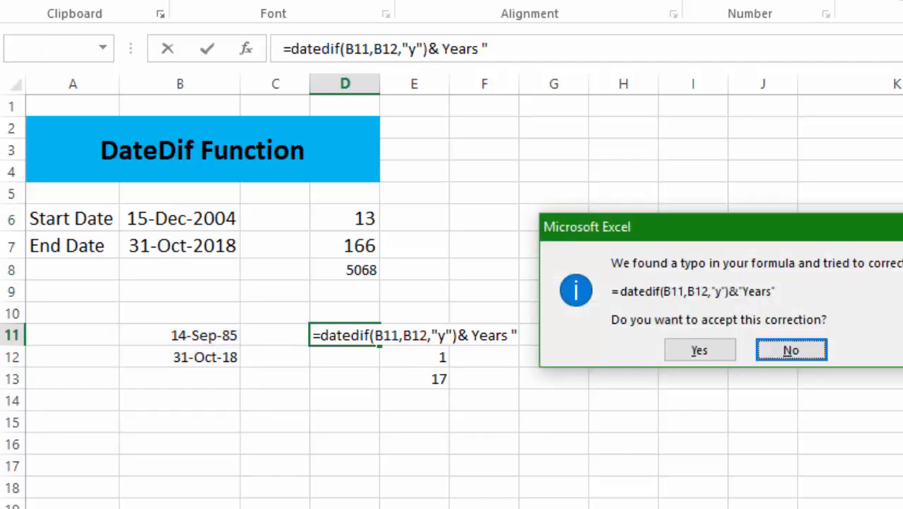
{"action": "key", "text": "Return"}
{"action": "key", "text": "Return"}
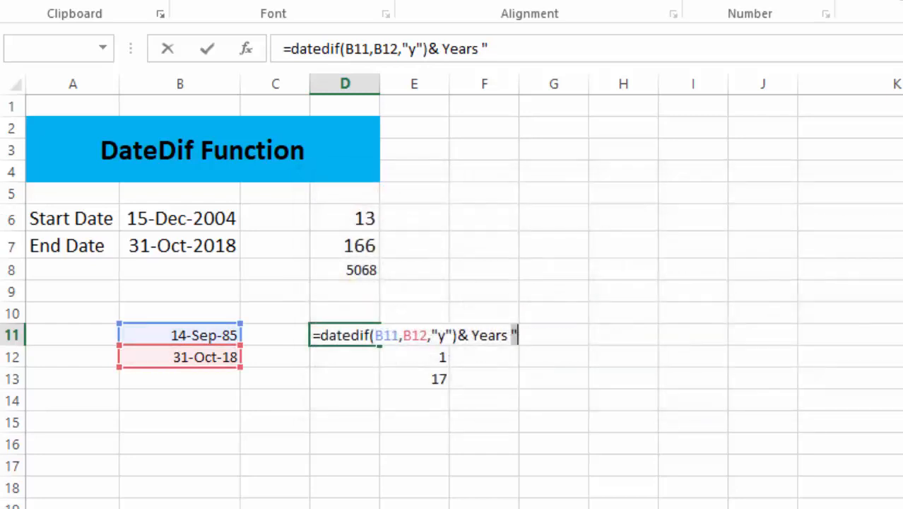
Add the missing opening quotation mark before Years and commit D11 as =datedif(B11,B12,"y")&" Years "
{"action": "left_click", "coordinate": [478, 335]}
{"action": "key", "text": "Left"}
{"action": "type", "text": "\""}
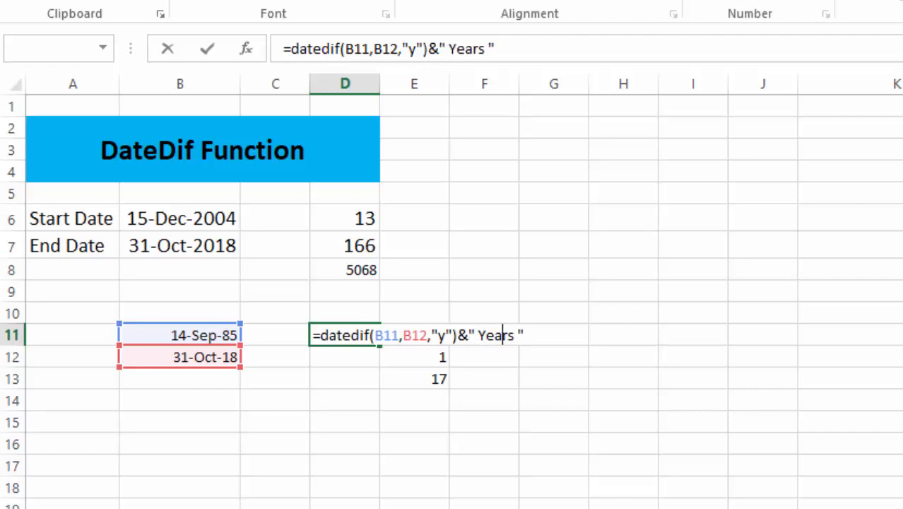
{"action": "key", "text": "Return"}
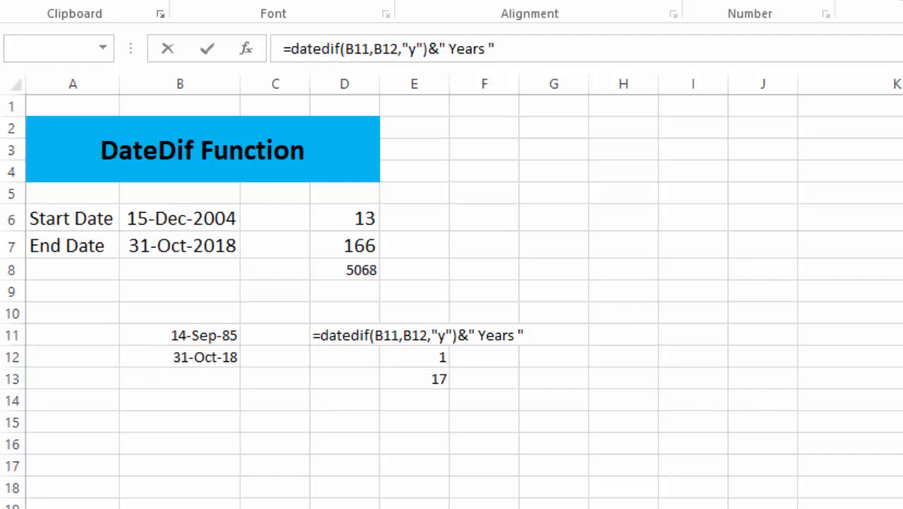
{"action": "double_click", "coordinate": [422, 342]}
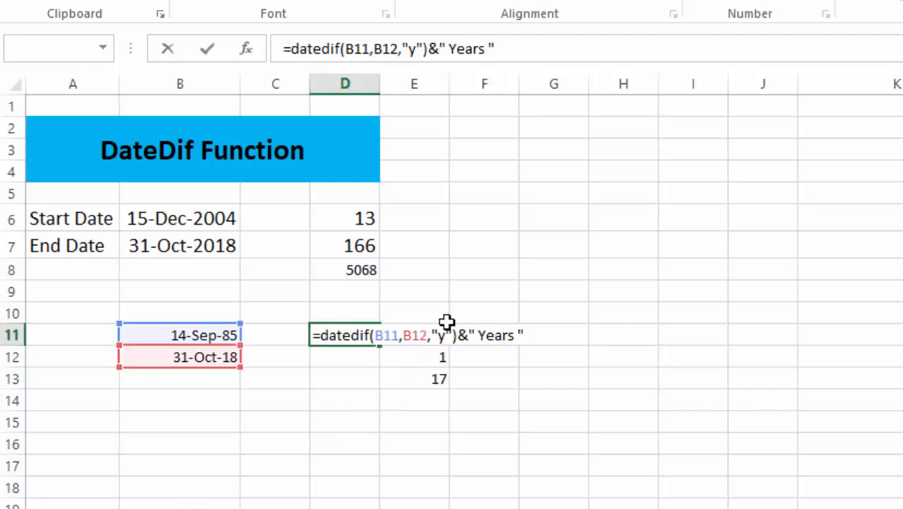
{"action": "left_click", "coordinate": [447, 320]}
{"action": "left_click", "coordinate": [363, 342]}
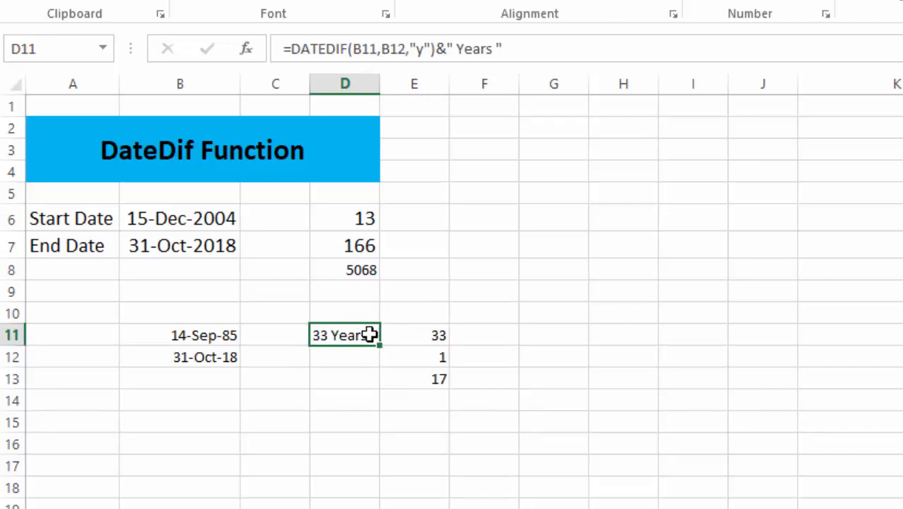
Extend the D11 formula with &datedif(B11,B12,"ym") for the months beyond full years
{"action": "double_click", "coordinate": [370, 335]}
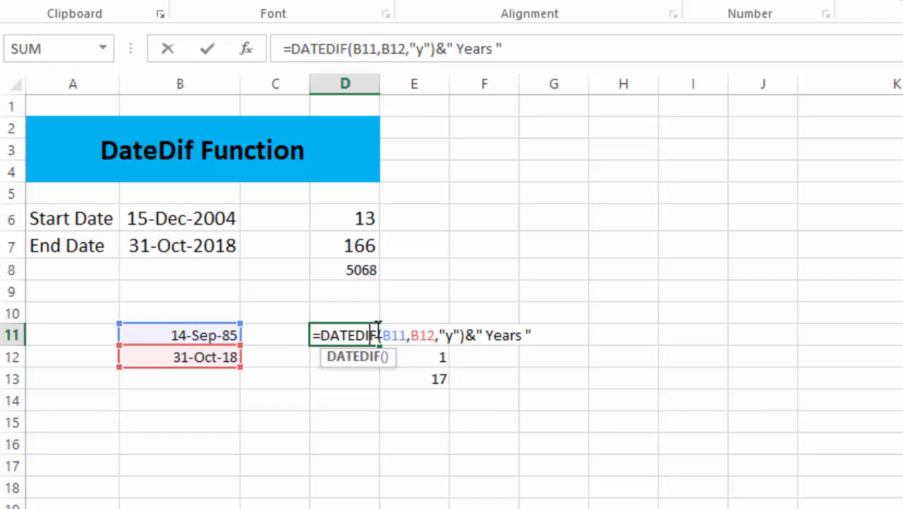
{"action": "left_click", "coordinate": [475, 335]}
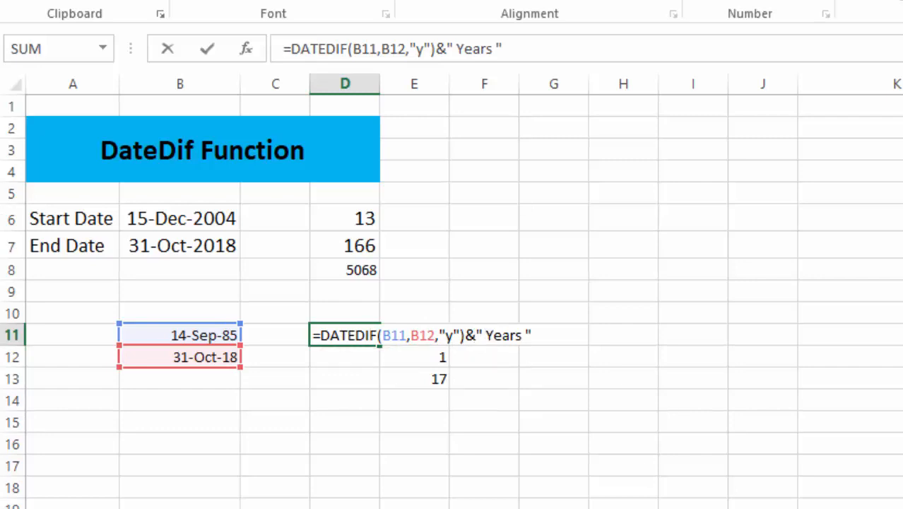
{"action": "left_click", "coordinate": [535, 335]}
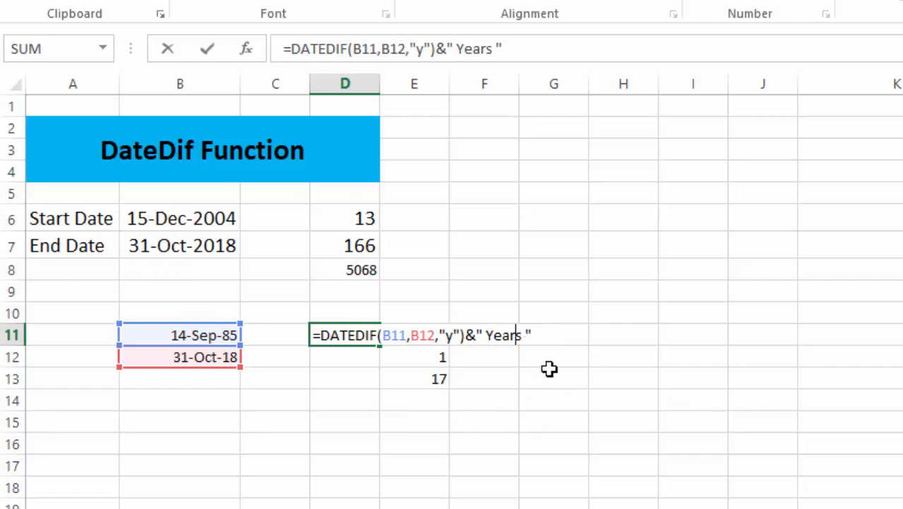
{"action": "key", "text": "End"}
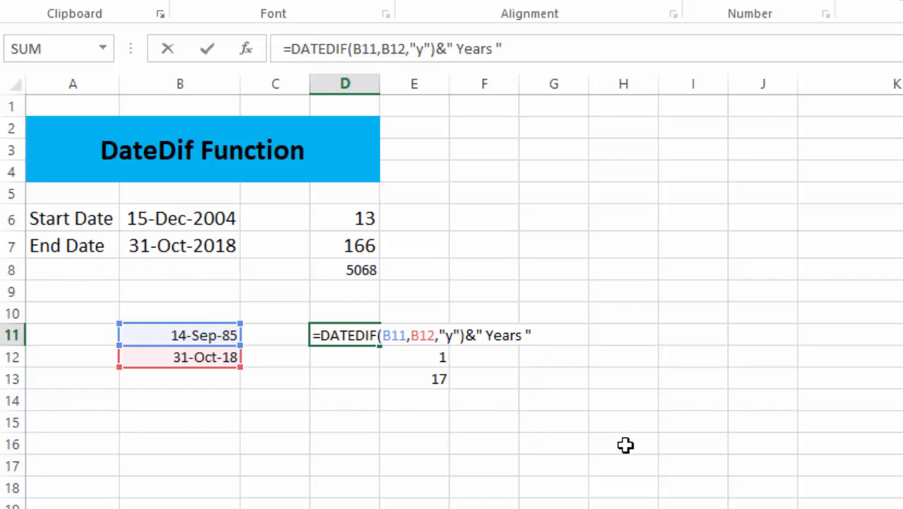
{"action": "type", "text": "&datedo"}
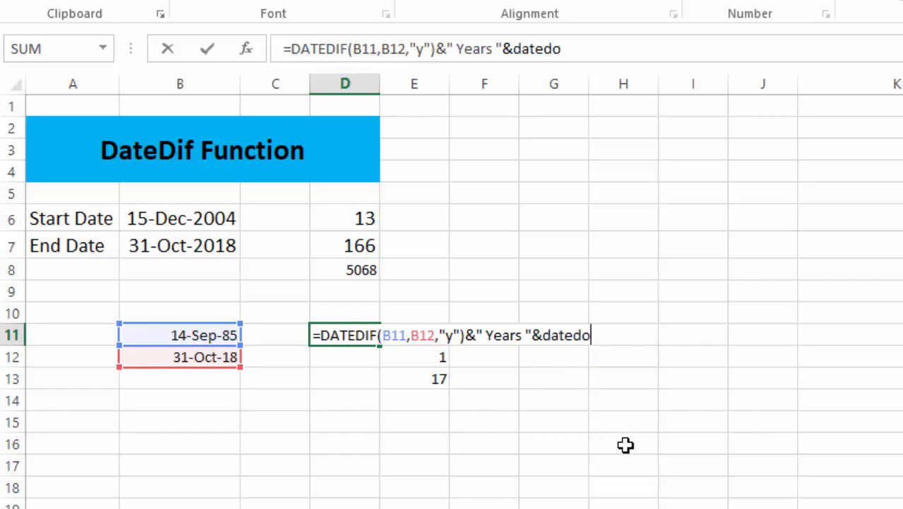
{"action": "key", "text": "BackSpace"}
{"action": "type", "text": "if("}
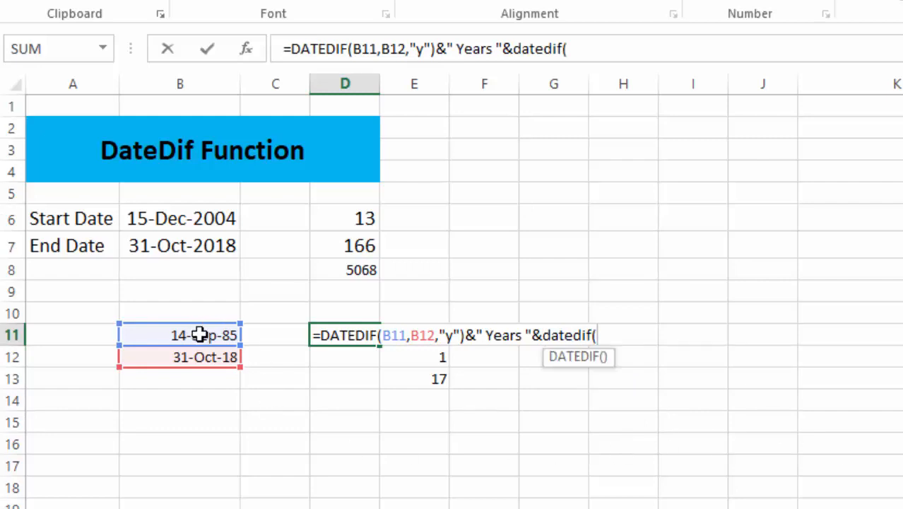
{"action": "left_click", "coordinate": [200, 335]}
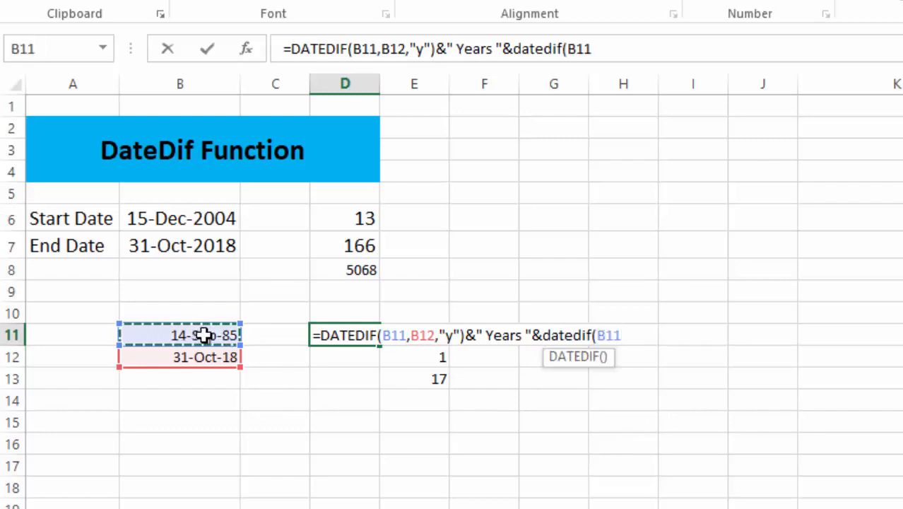
{"action": "type", "text": ","}
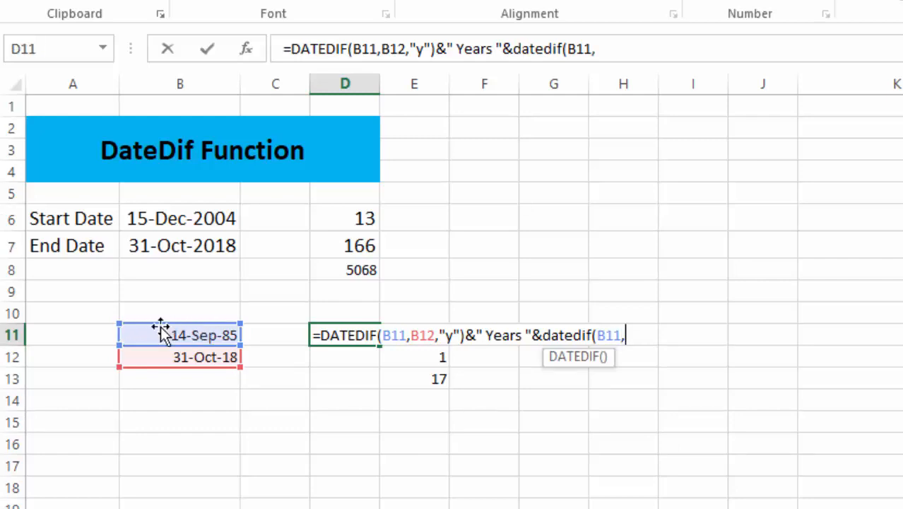
{"action": "left_click", "coordinate": [219, 356]}
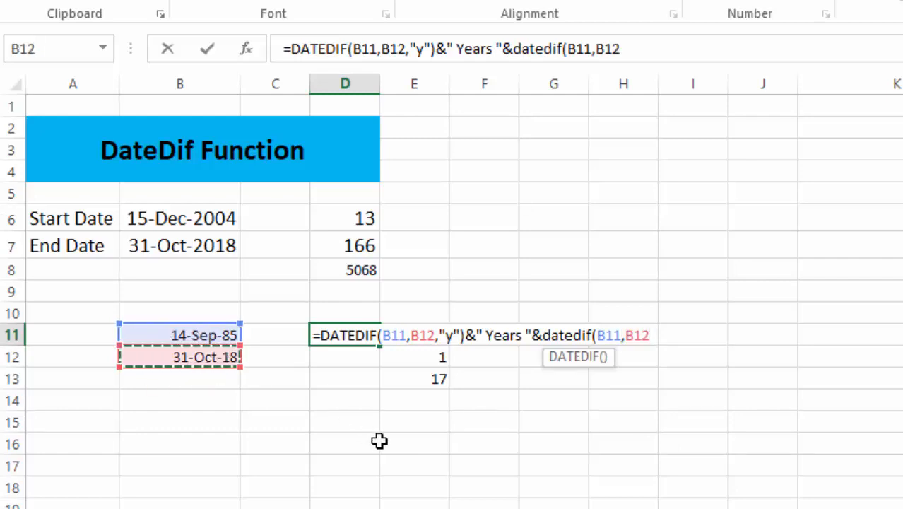
{"action": "type", "text": ",\""}
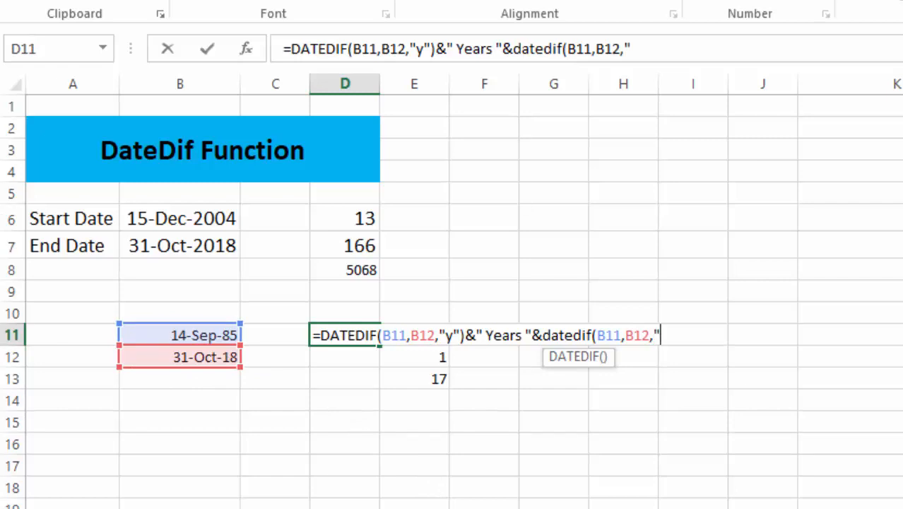
{"action": "type", "text": "ym\")"}
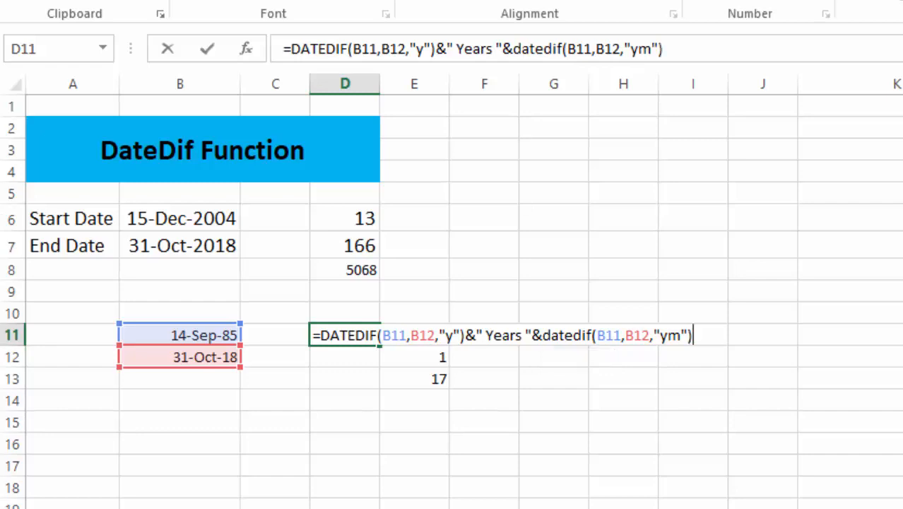
Append the text label &" Months " after the "ym" part of the D11 formula
{"action": "type", "text": "&"}
{"action": "type", "text": "\" "}
{"action": "type", "text": "Mon"}
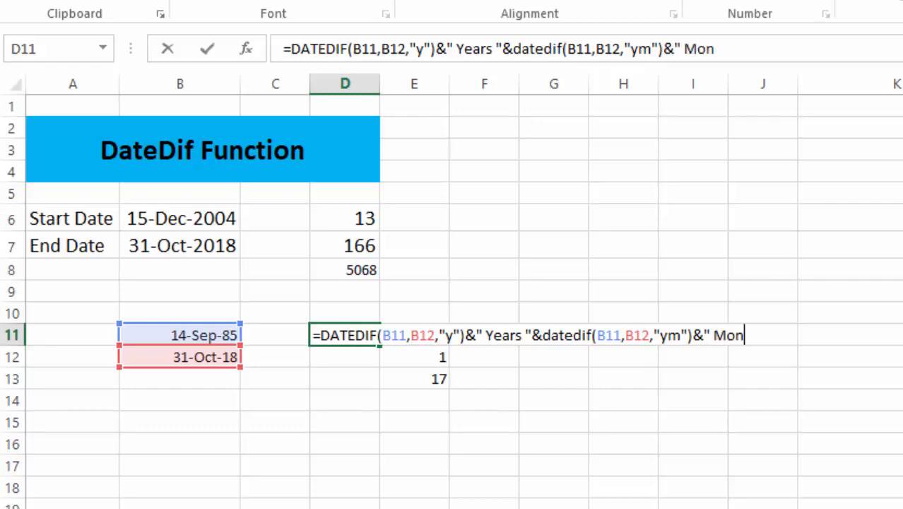
{"action": "type", "text": "ths \""}
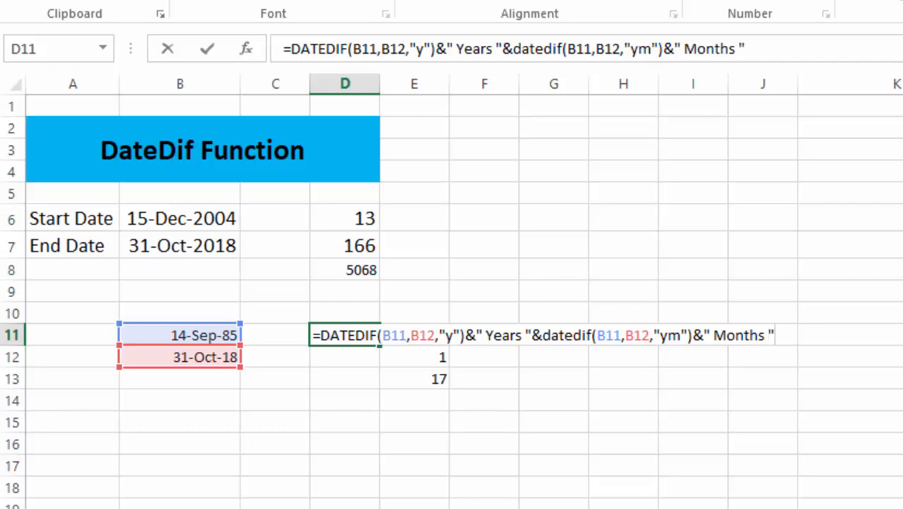
Extend the D11 formula with &datedif(B11,B12,"md") for the days beyond full months
{"action": "type", "text": "&"}
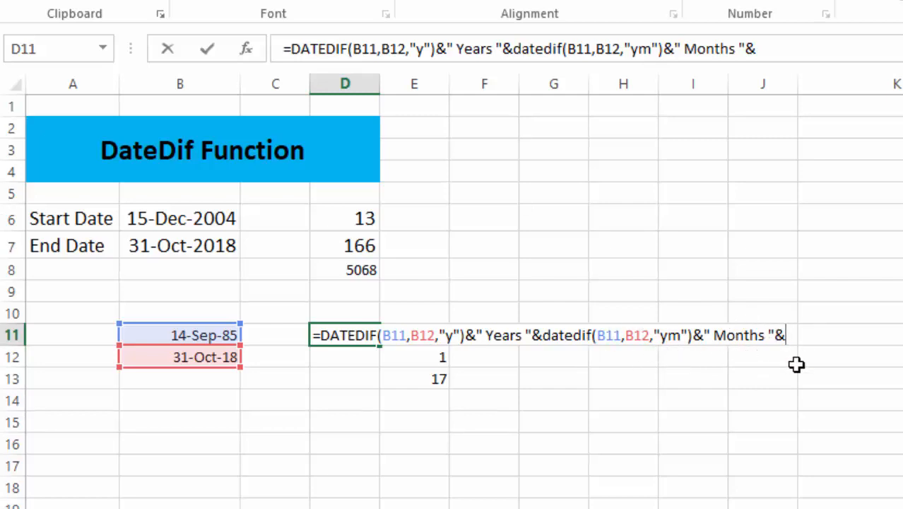
{"action": "type", "text": "dated"}
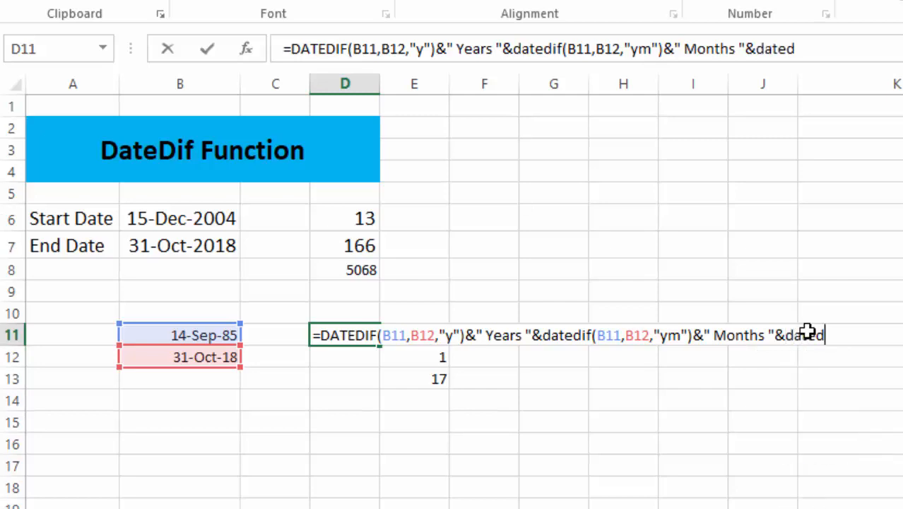
{"action": "type", "text": "if"}
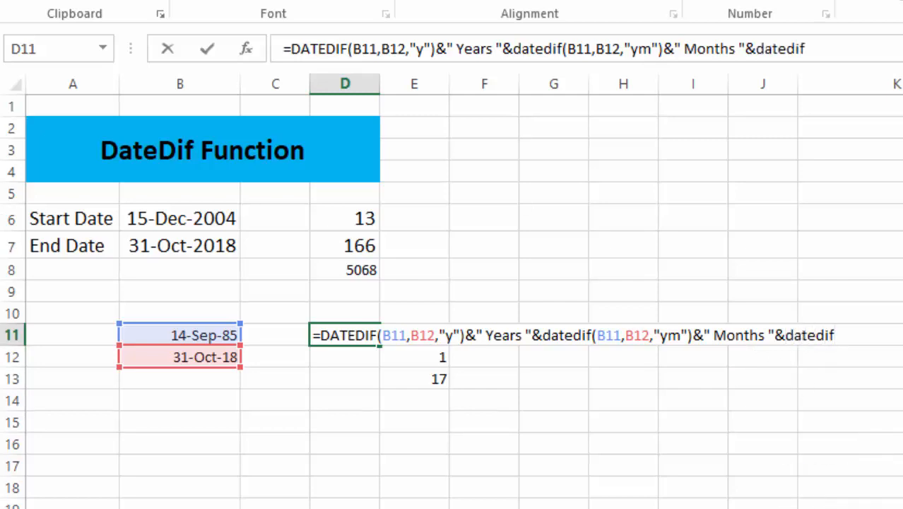
{"action": "type", "text": "("}
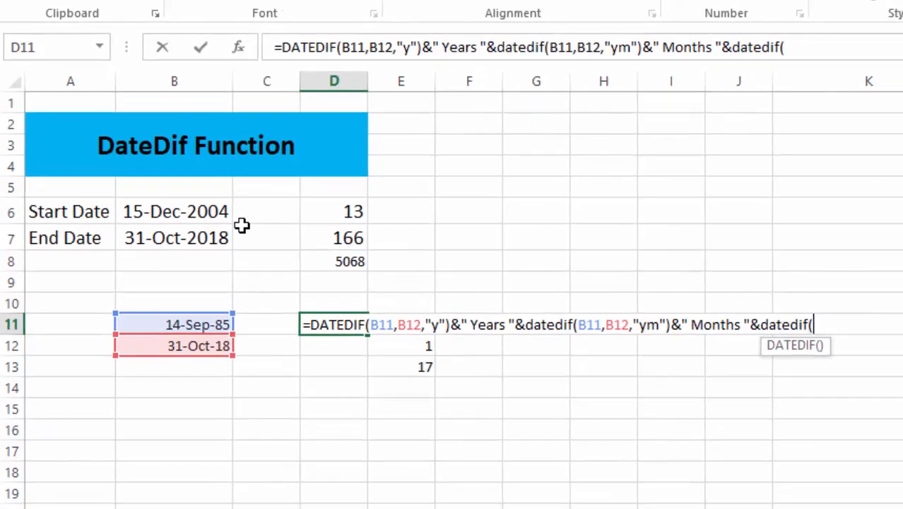
{"action": "left_click", "coordinate": [186, 313]}
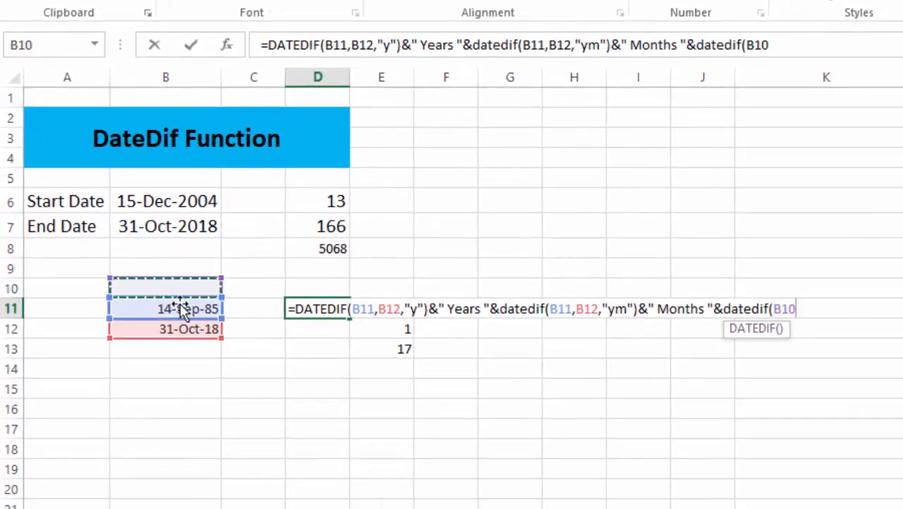
{"action": "left_click", "coordinate": [183, 311]}
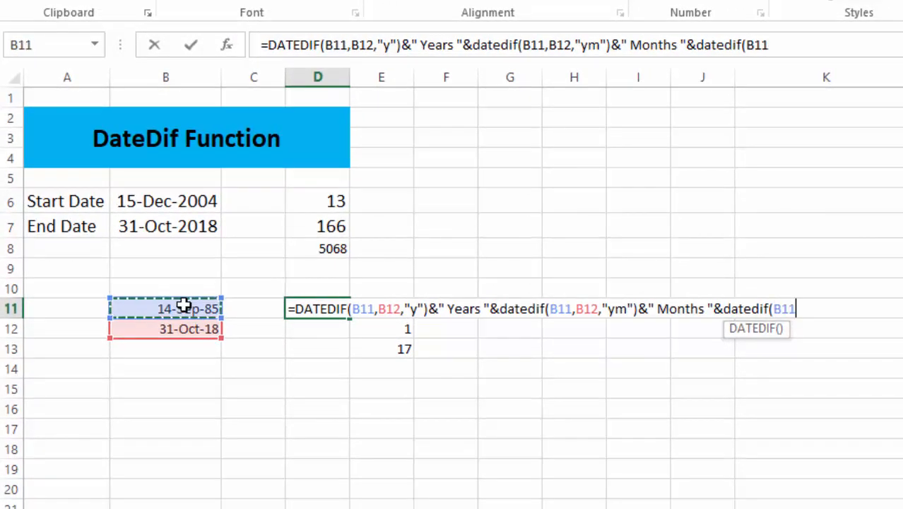
{"action": "type", "text": ","}
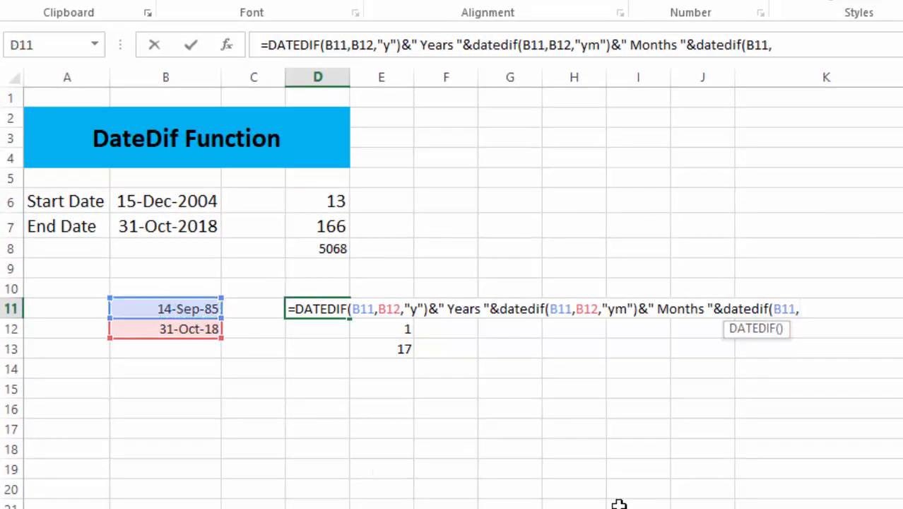
{"action": "left_click", "coordinate": [203, 329]}
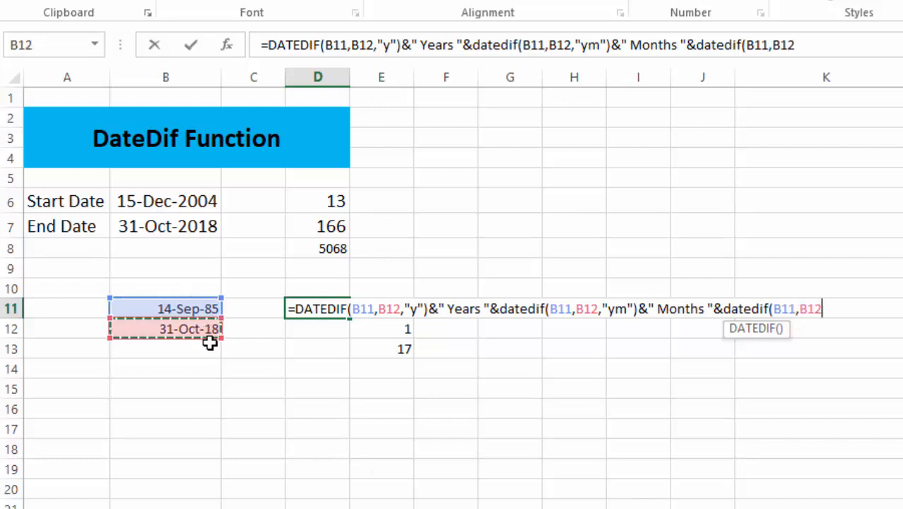
{"action": "type", "text": ","}
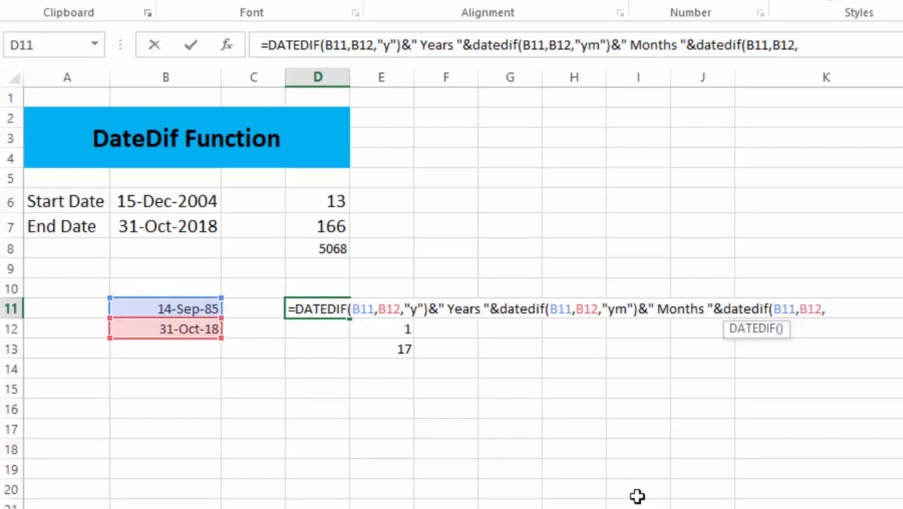
{"action": "type", "text": "\""}
{"action": "type", "text": "md\")"}
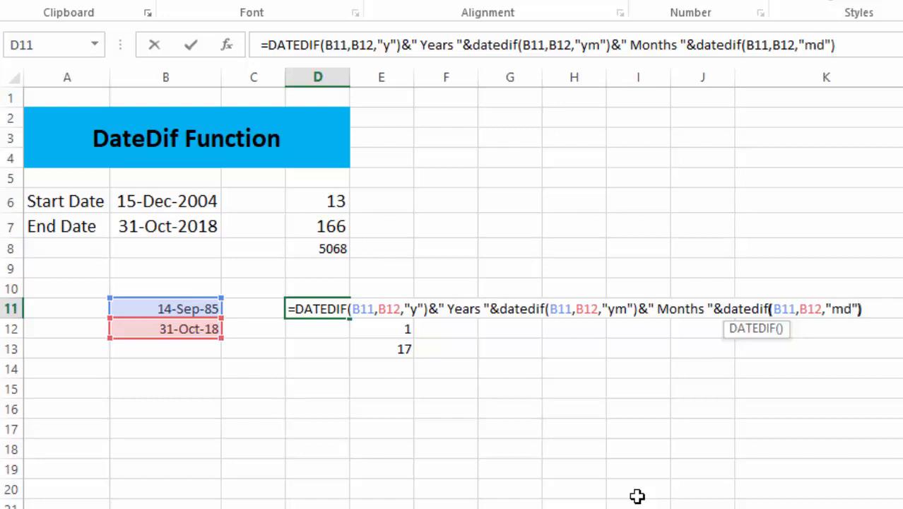
Append the text label &" Days" after the "md" part and commit the D11 formula
{"action": "type", "text": "&"}
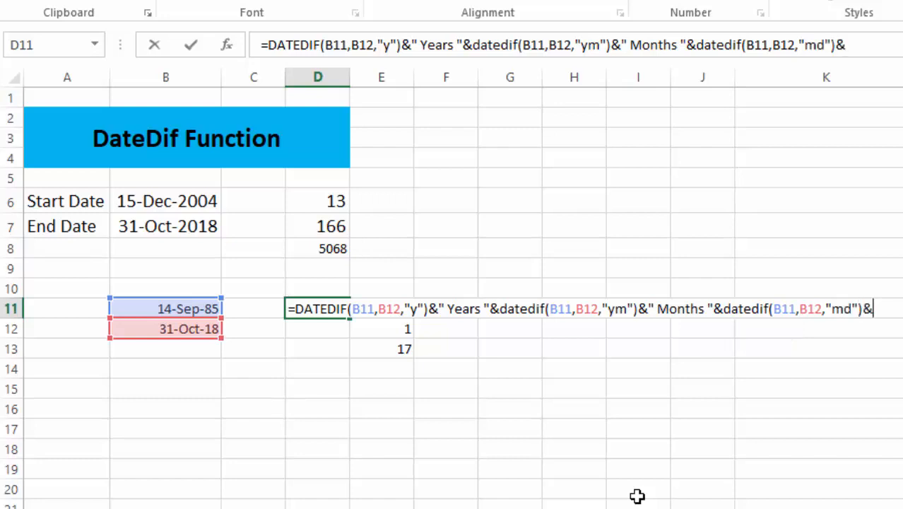
{"action": "type", "text": "\""}
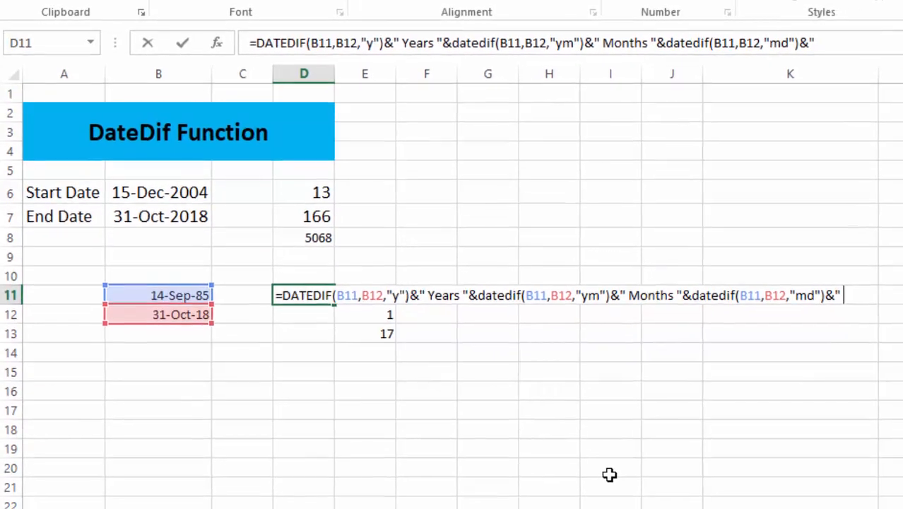
{"action": "type", "text": " Days"}
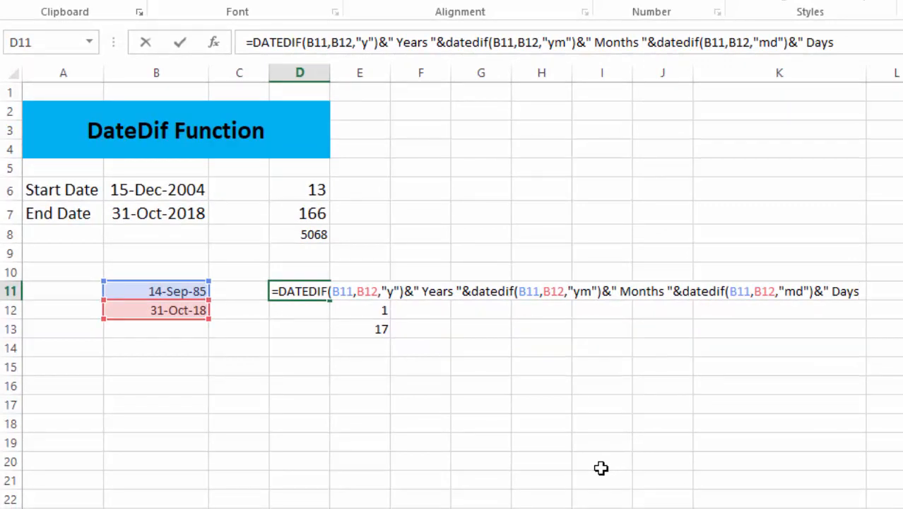
{"action": "type", "text": "\""}
{"action": "key", "text": "Return"}
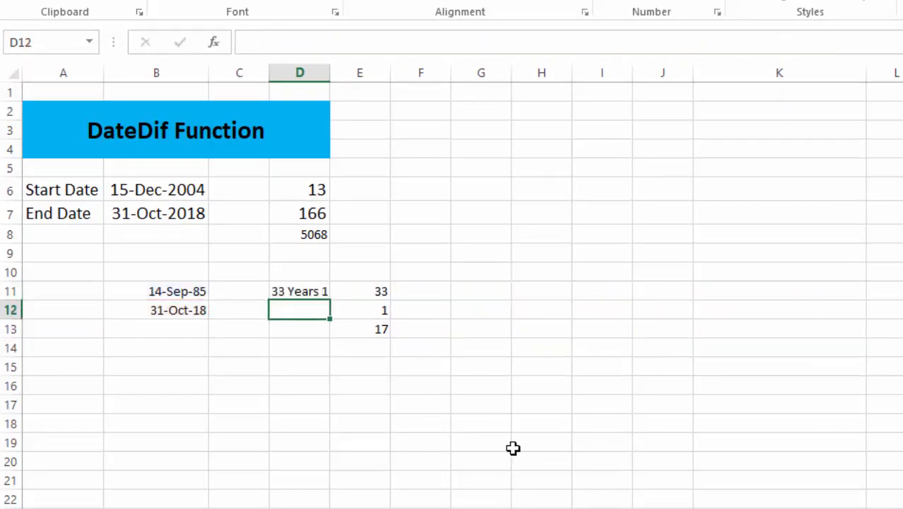
Autofit column D to its contents and select D11 to review the combined formula
{"action": "double_click", "coordinate": [330, 73]}
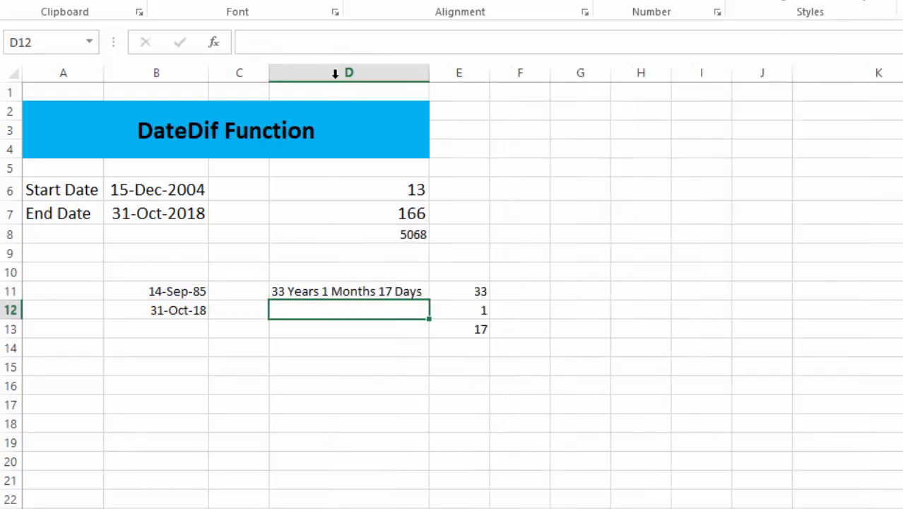
{"action": "left_click", "coordinate": [363, 327]}
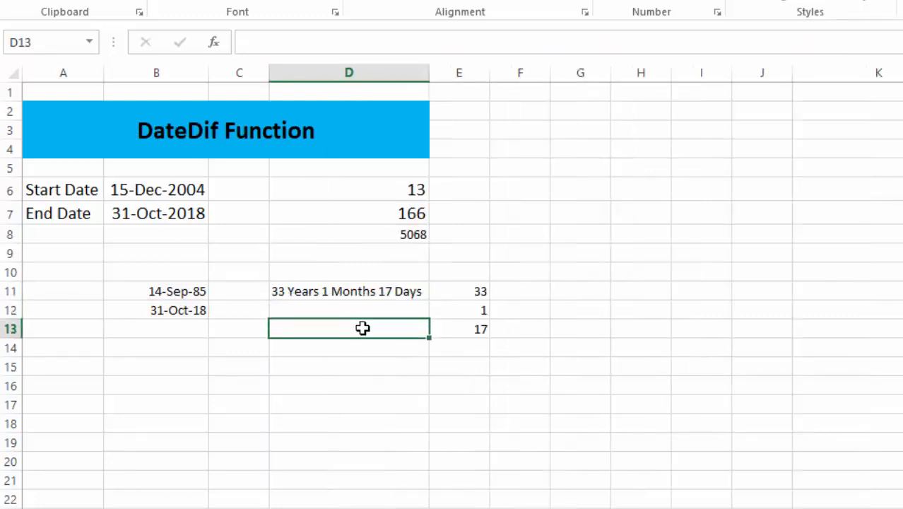
{"action": "left_click", "coordinate": [293, 290]}
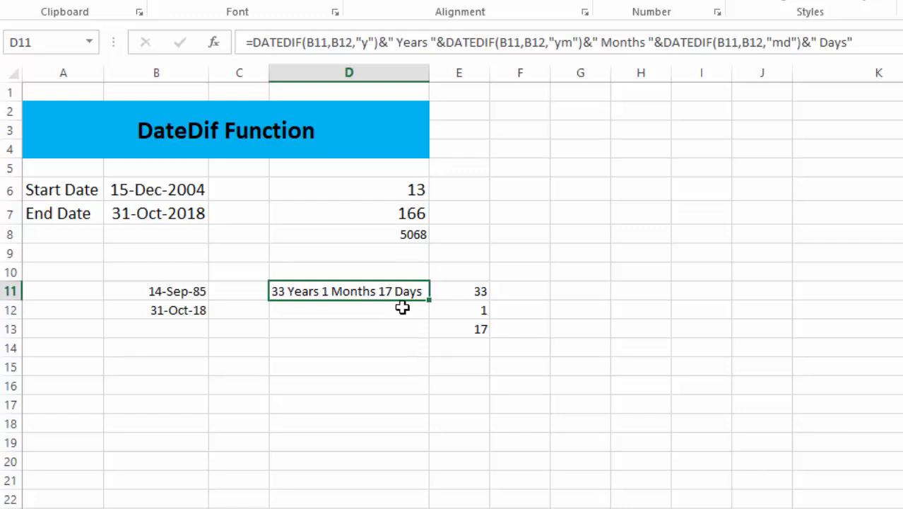